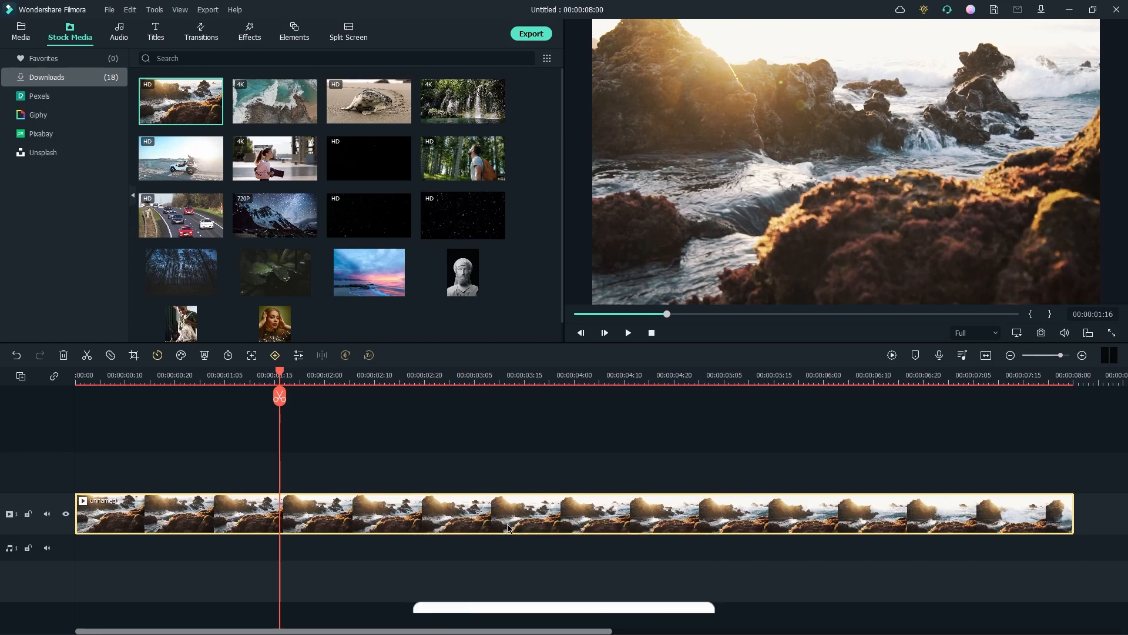
Open Crop and Zoom for the rocky coast clip and reduce the 16:9 crop frame to about 1231 × 692 around the image centre
drag(281, 373, 372, 534)
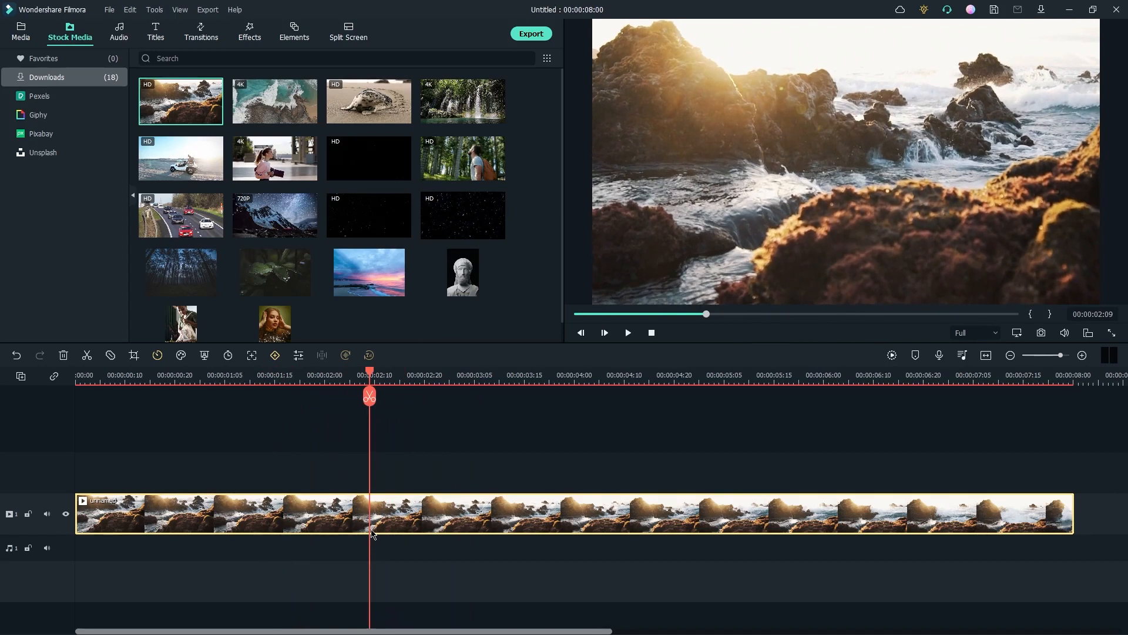
mouse_move(371, 534)
mouse_down()
mouse_move(398, 541)
mouse_move(356, 541)
mouse_up()
right_click(400, 516)
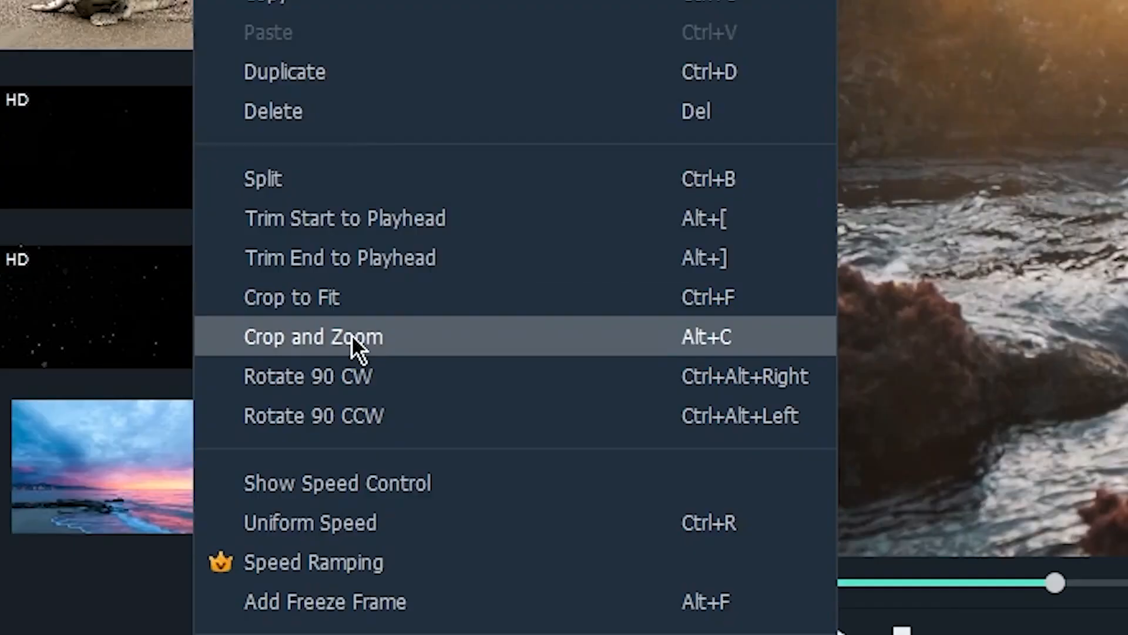
click(352, 336)
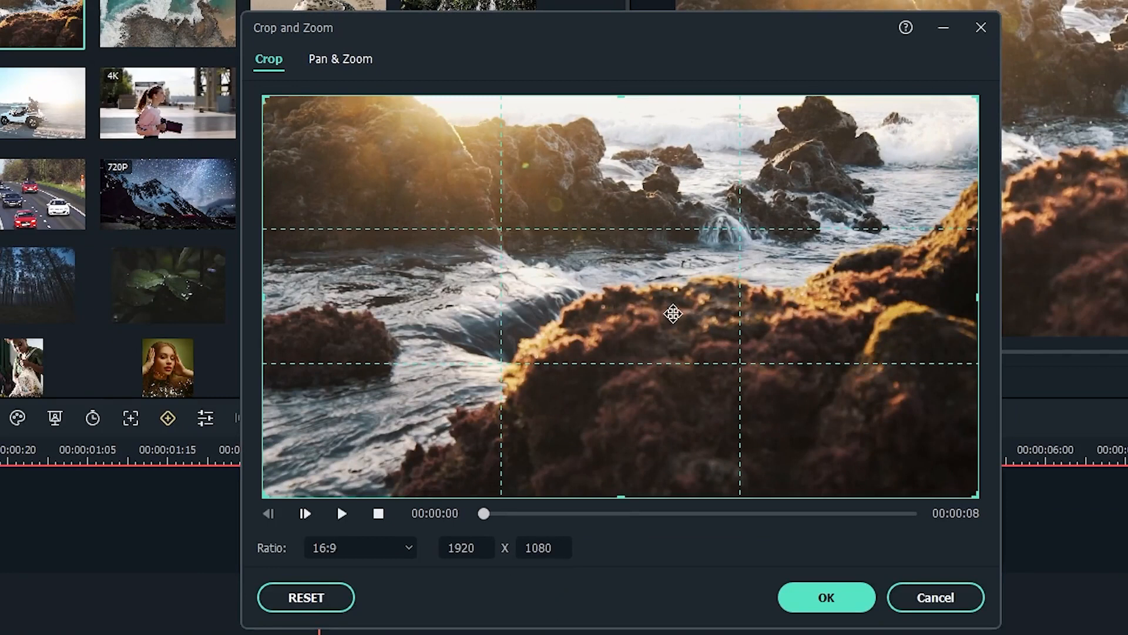
drag(264, 496, 622, 295)
drag(940, 265, 902, 399)
drag(746, 332, 694, 325)
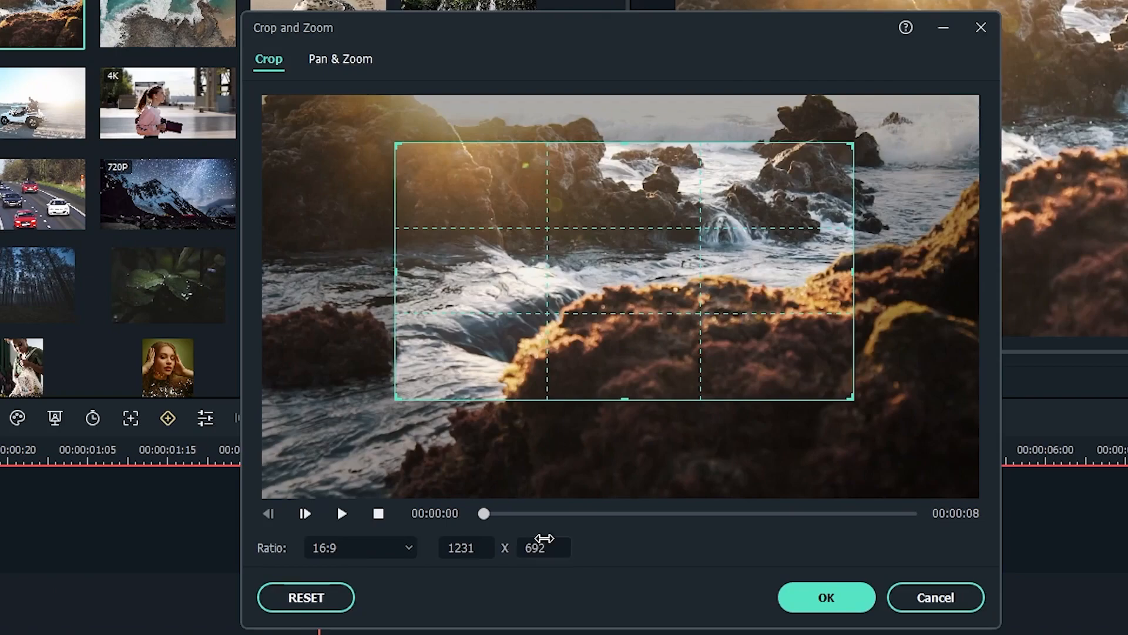
Crop the clip with a Custom ratio to about 1412 × 911, apply it, and use Crop to Fit to fill the frame
click(328, 547)
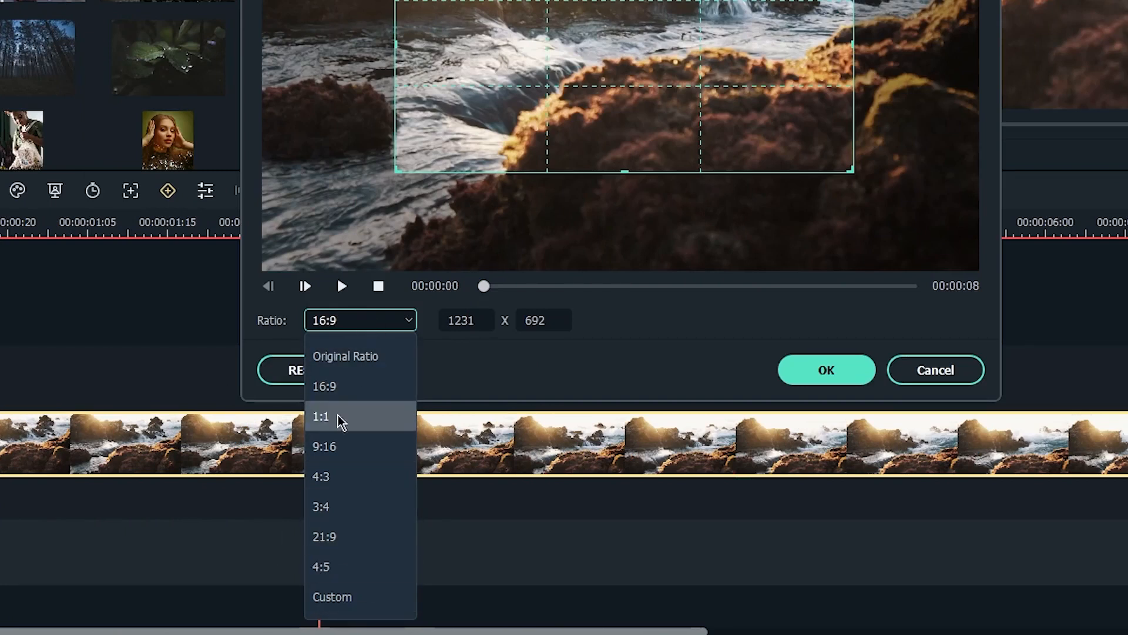
click(333, 598)
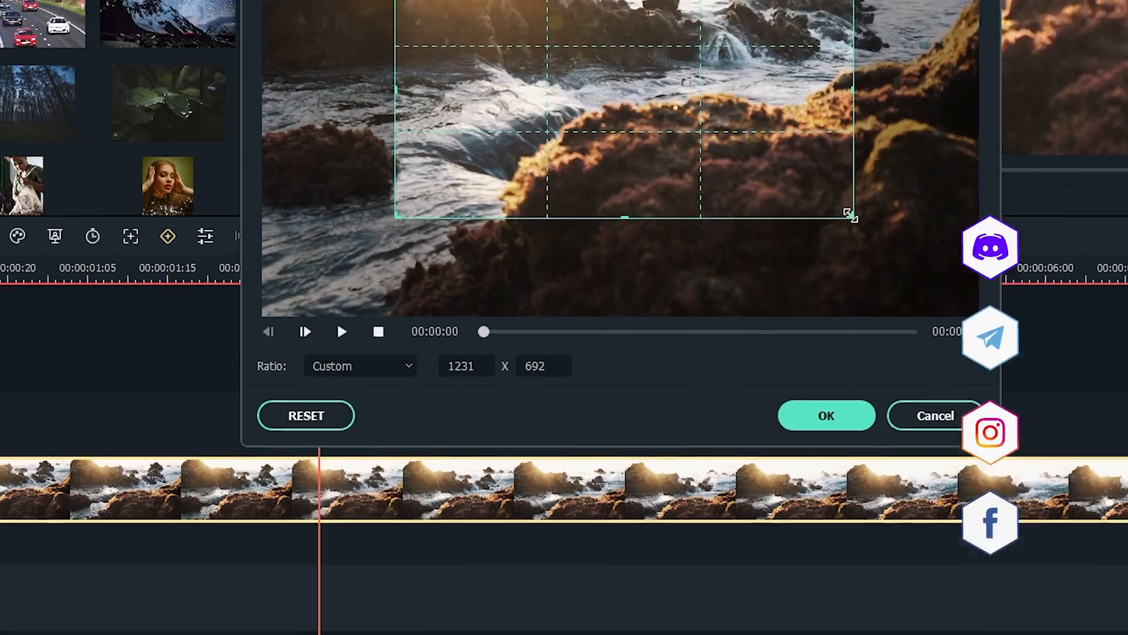
drag(850, 215, 699, 55)
drag(700, 238, 920, 436)
drag(739, 310, 697, 335)
click(839, 599)
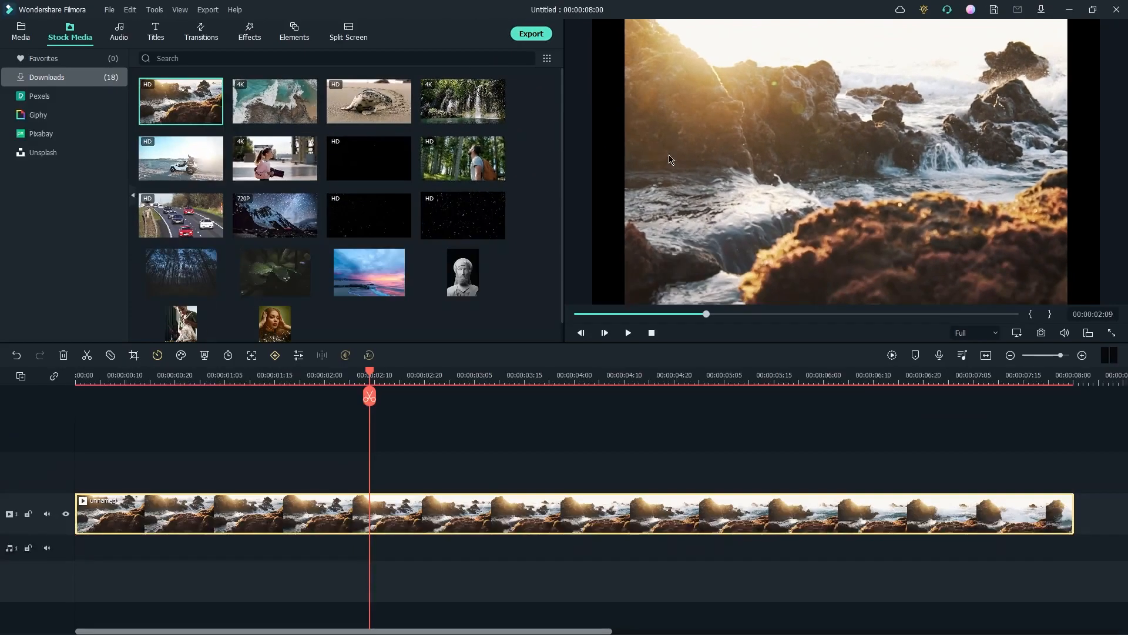
right_click(420, 515)
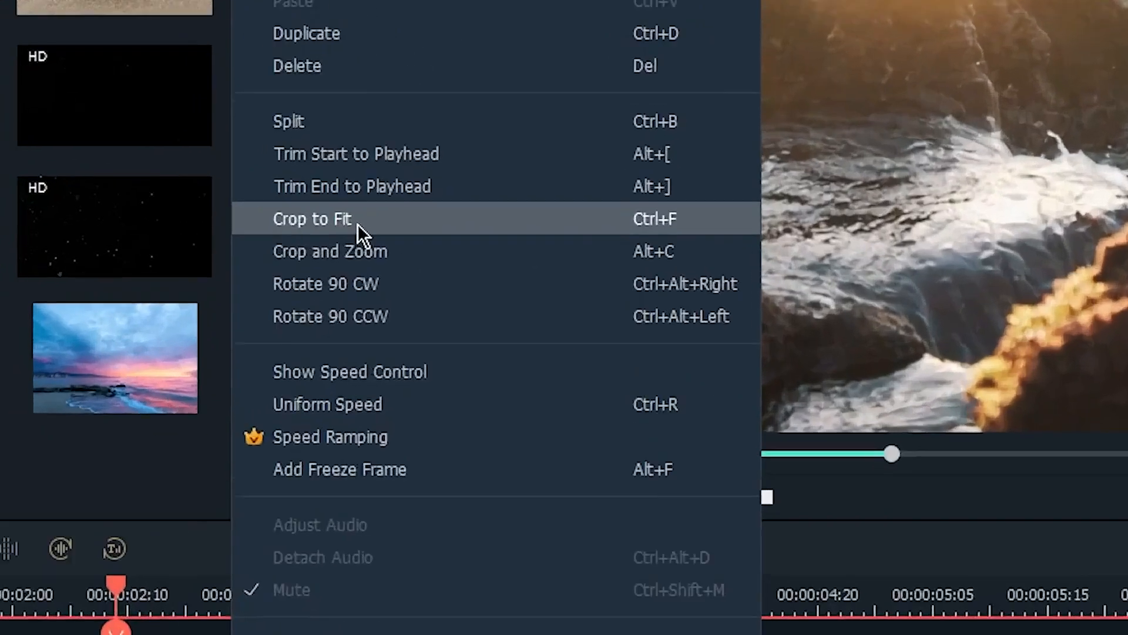
click(454, 211)
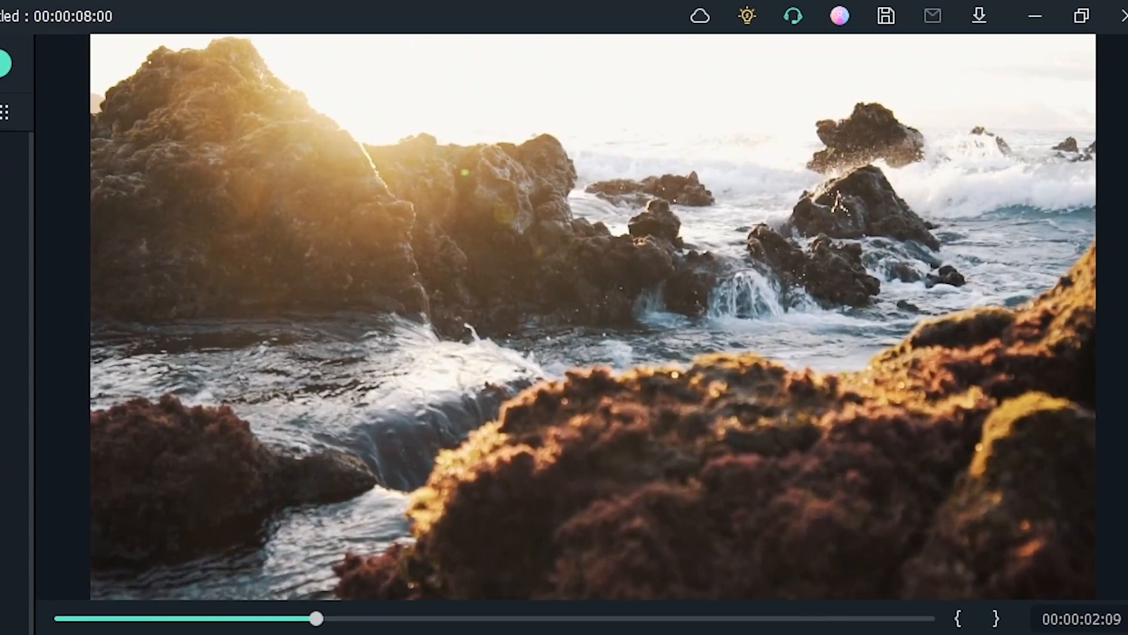
Open Pan & Zoom for the clip, shrink the End frame to about 422 pixels wide and set its ratio to 16:9
right_click(473, 513)
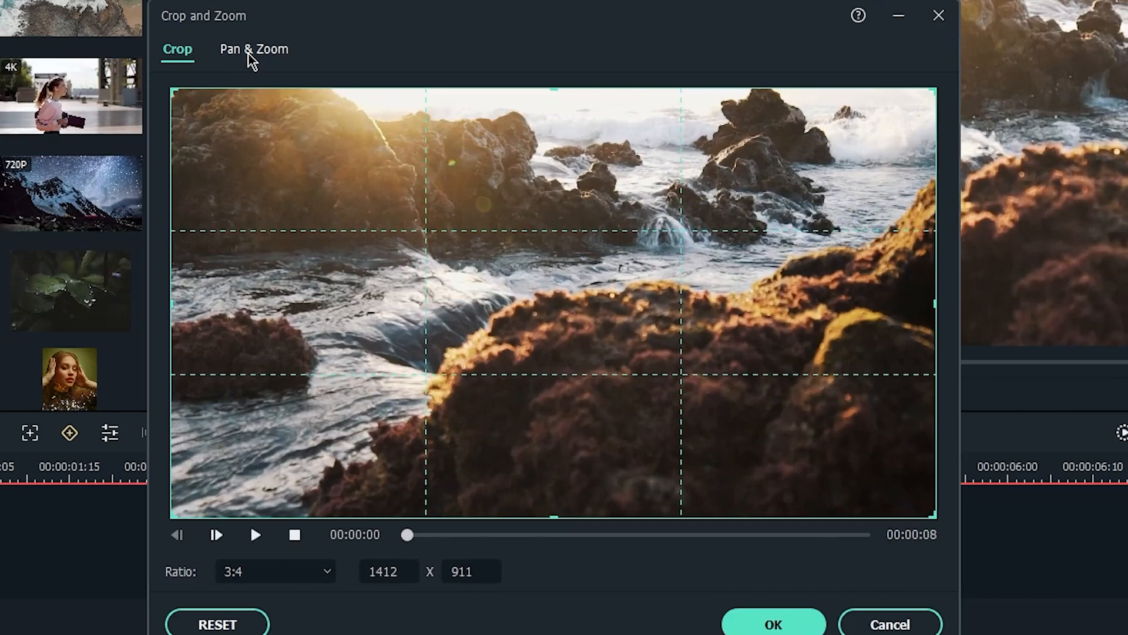
click(252, 56)
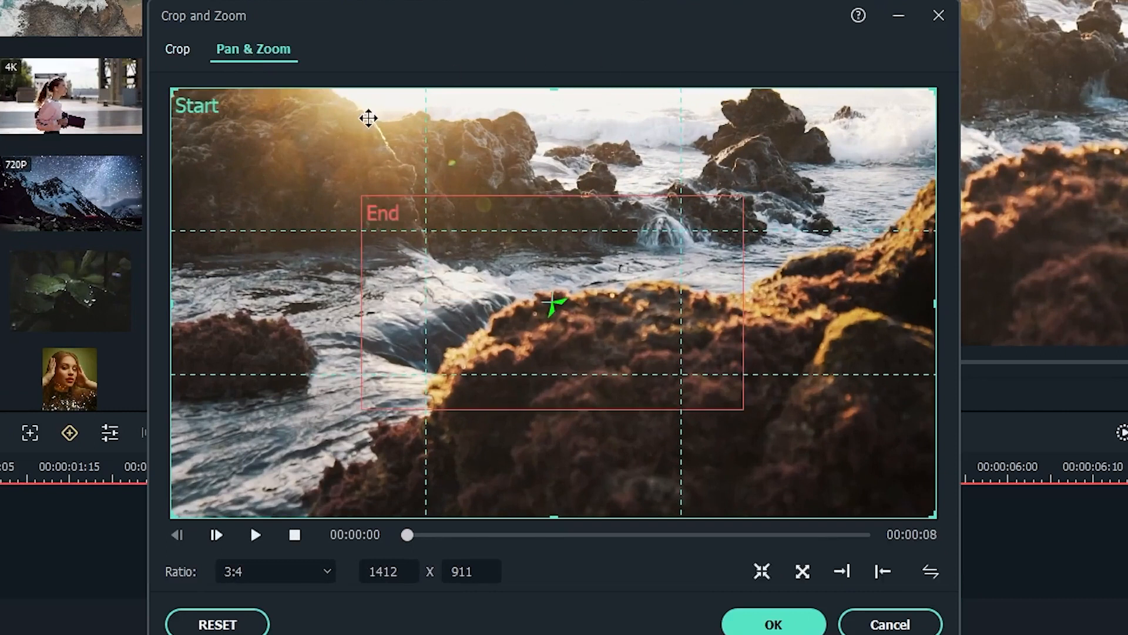
click(705, 243)
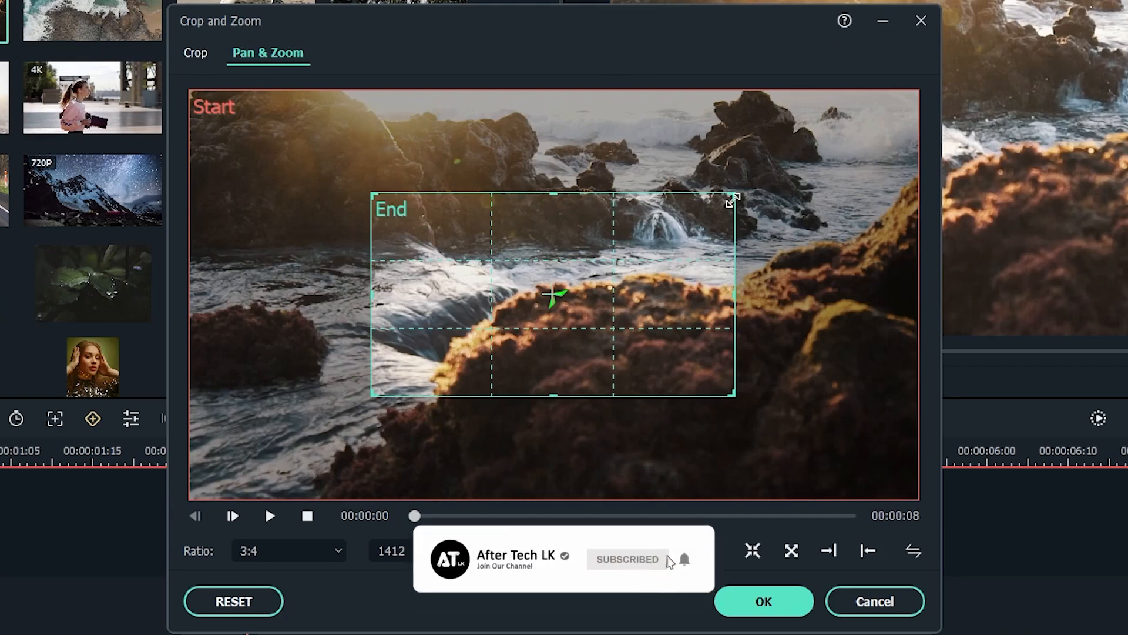
drag(733, 194, 638, 269)
drag(550, 181, 600, 284)
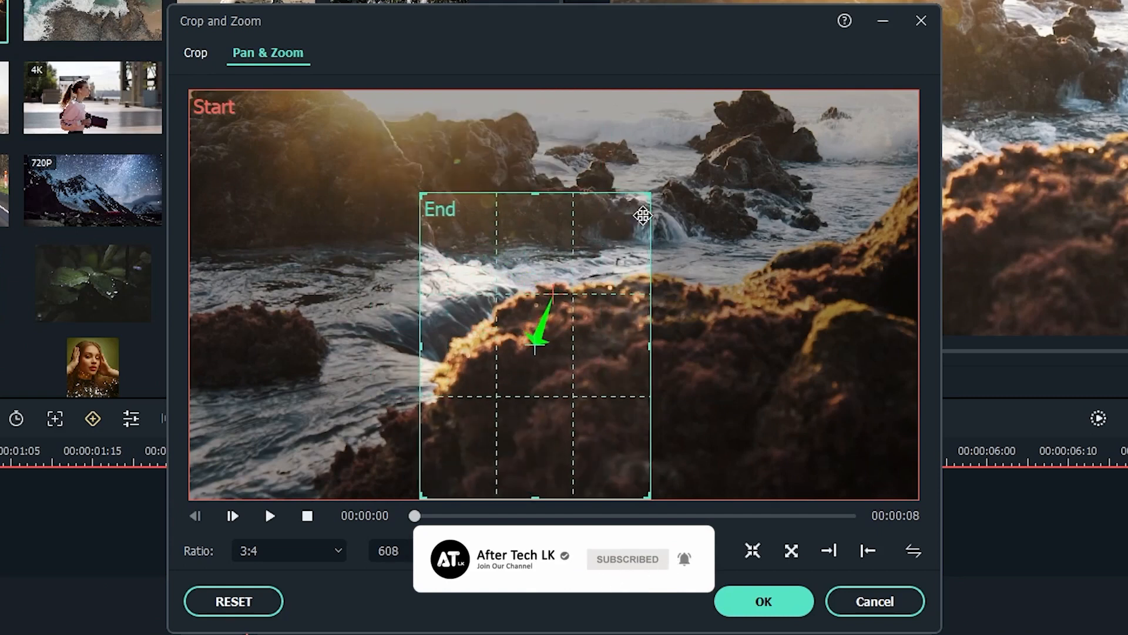
drag(652, 191, 580, 286)
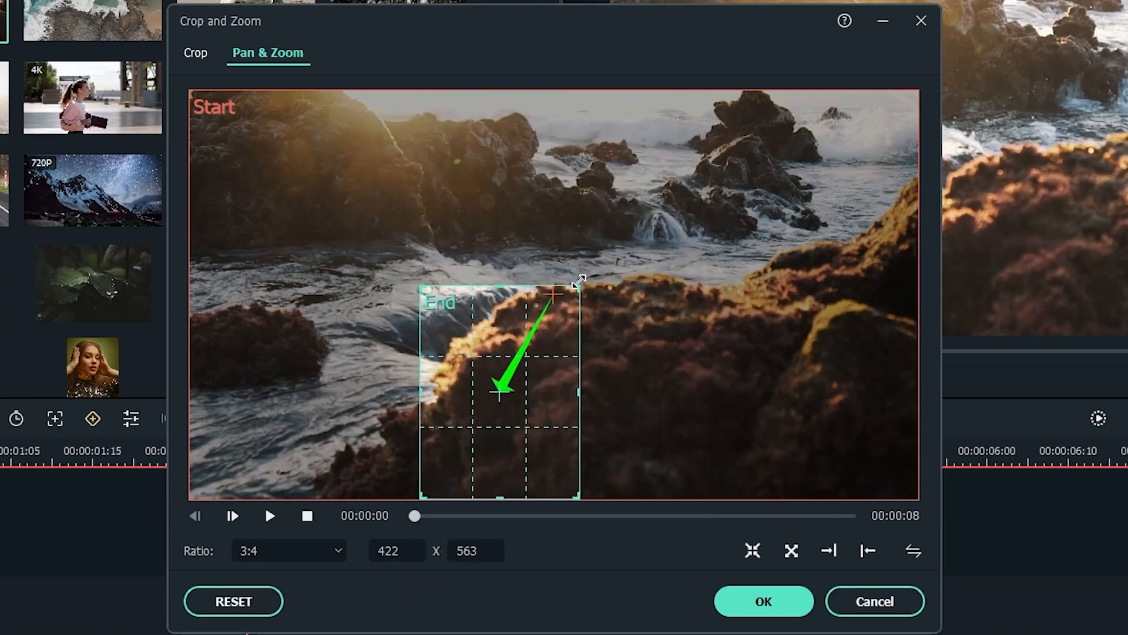
click(283, 555)
click(258, 618)
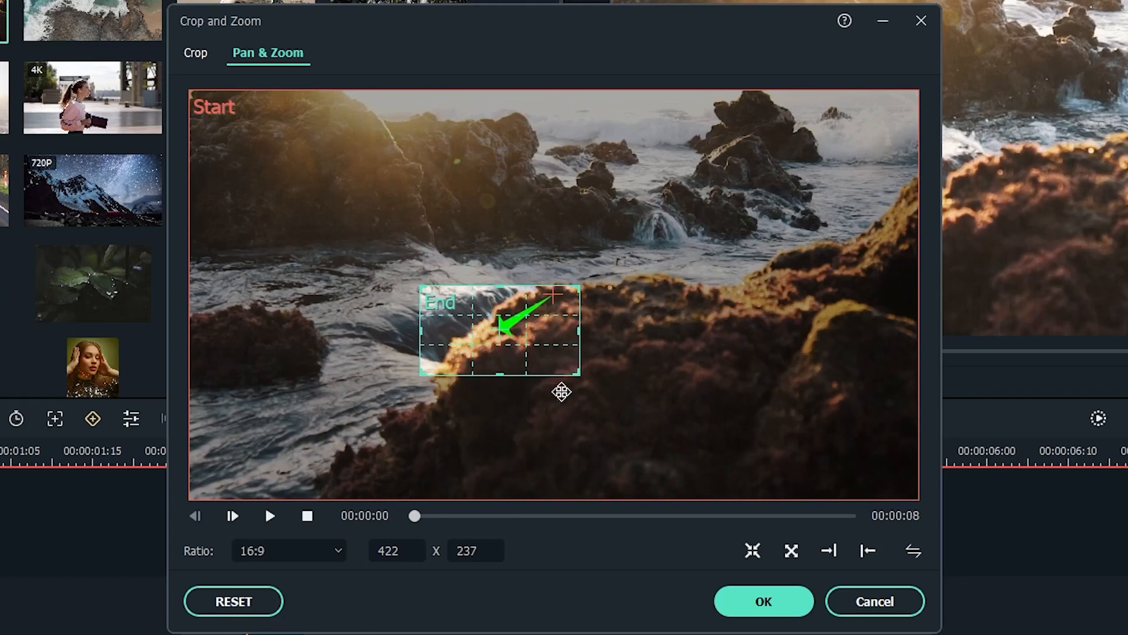
Enlarge the End frame to about 873 × 491 and position it near the centre of the image
drag(571, 371, 748, 456)
drag(624, 433, 623, 361)
mouse_move(684, 331)
mouse_down()
mouse_move(651, 333)
mouse_move(693, 330)
mouse_up()
drag(612, 337, 583, 337)
click(571, 179)
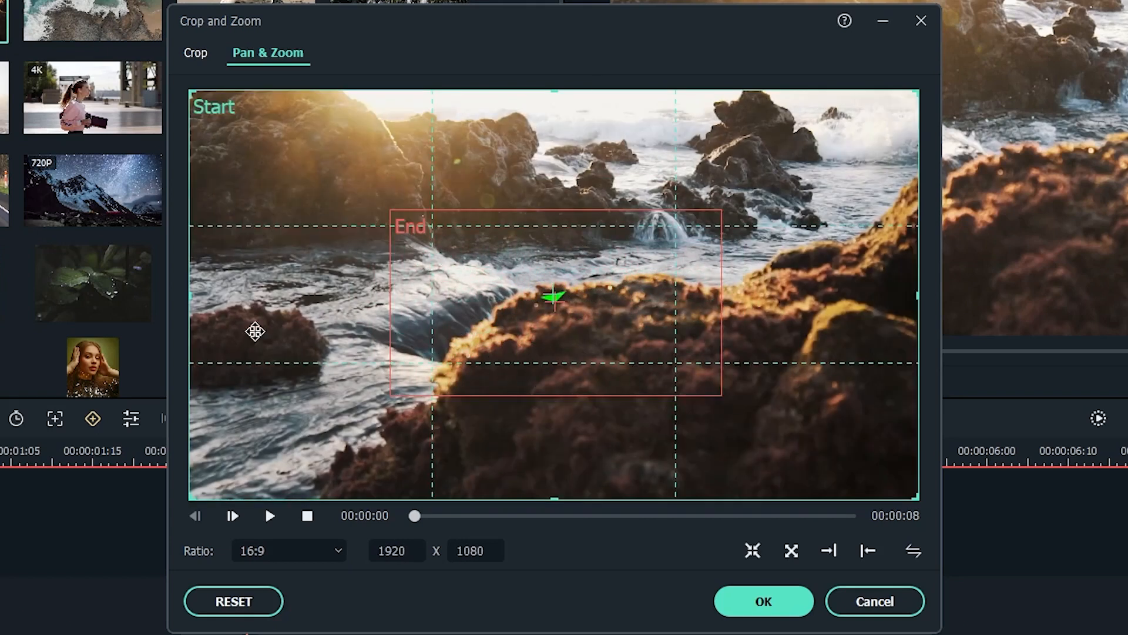
Move the End frame to the image's upper-right corner, apply the pan and zoom, and play the clip to preview it
click(420, 224)
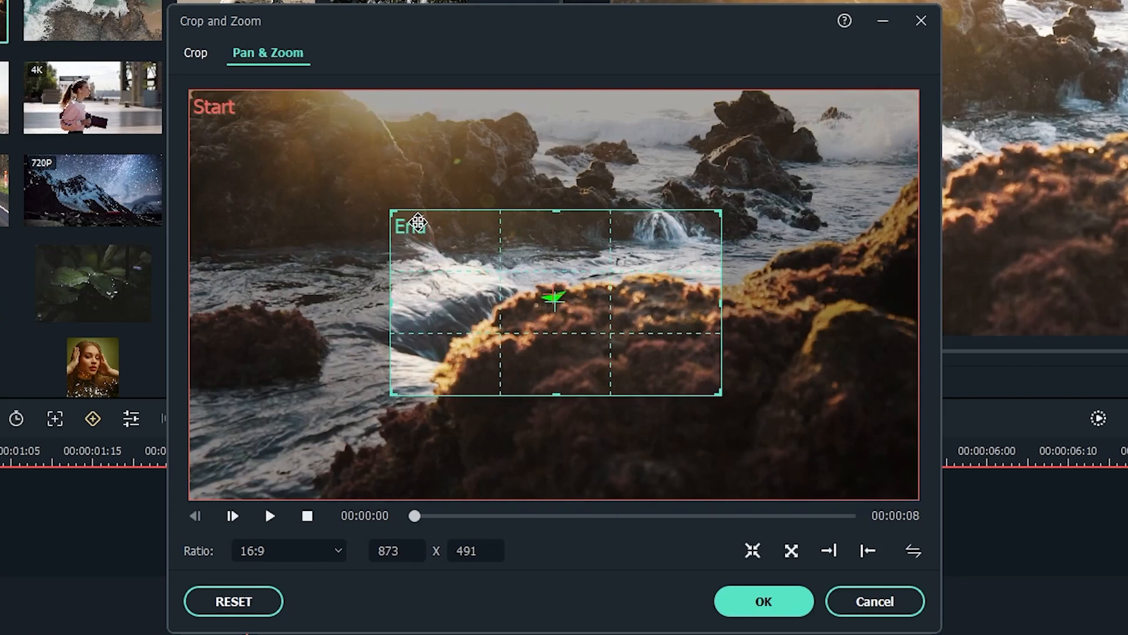
drag(491, 302, 745, 200)
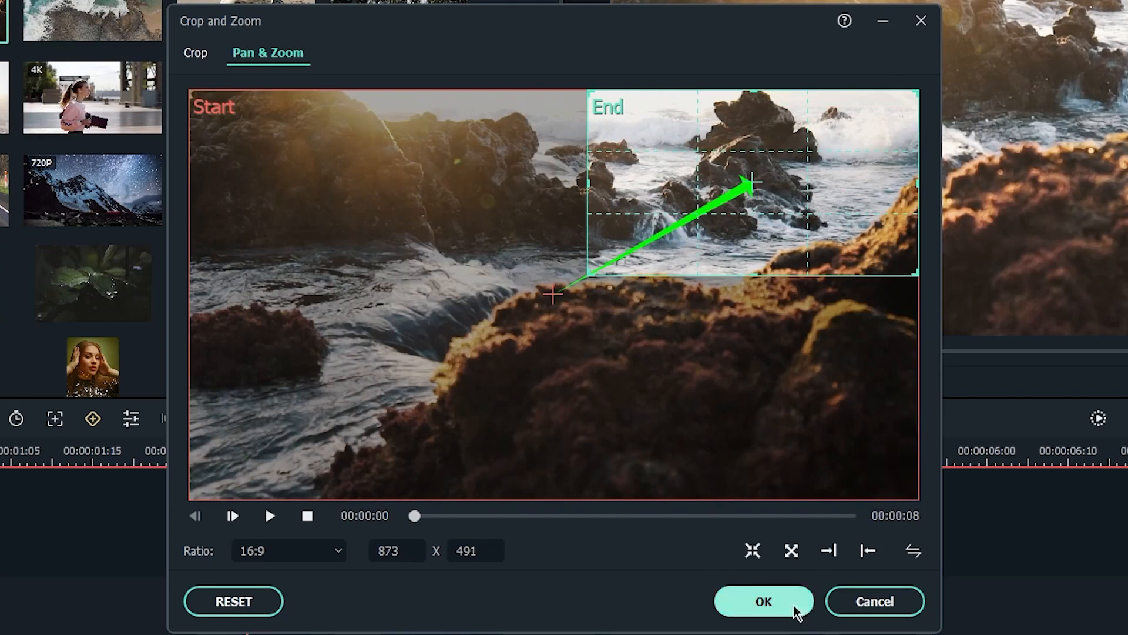
click(773, 604)
key(space)
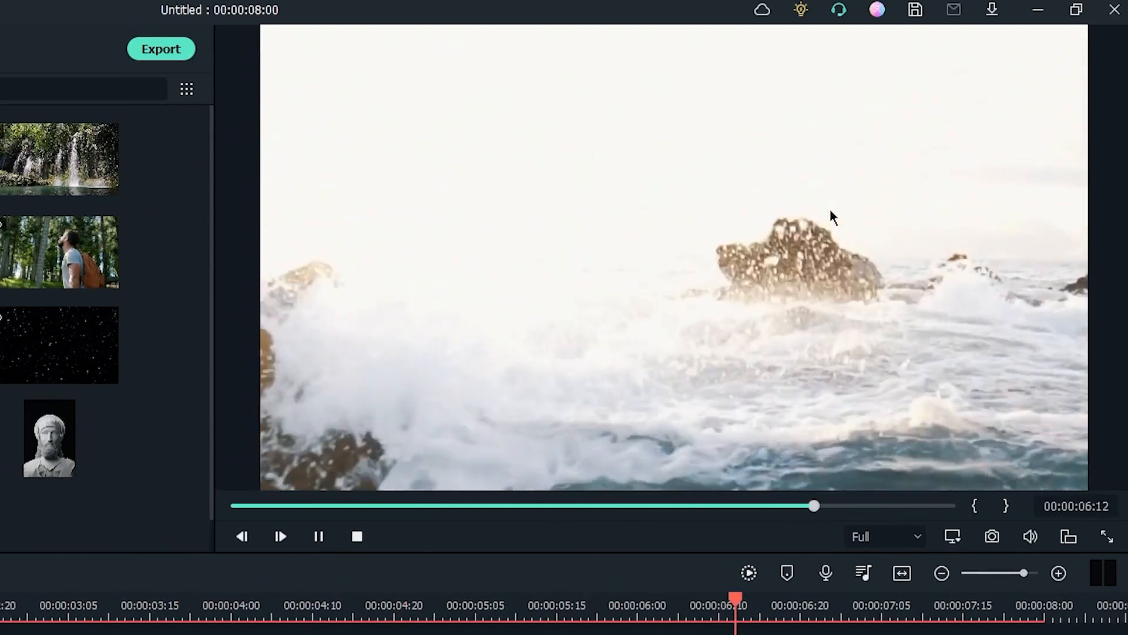
click(319, 537)
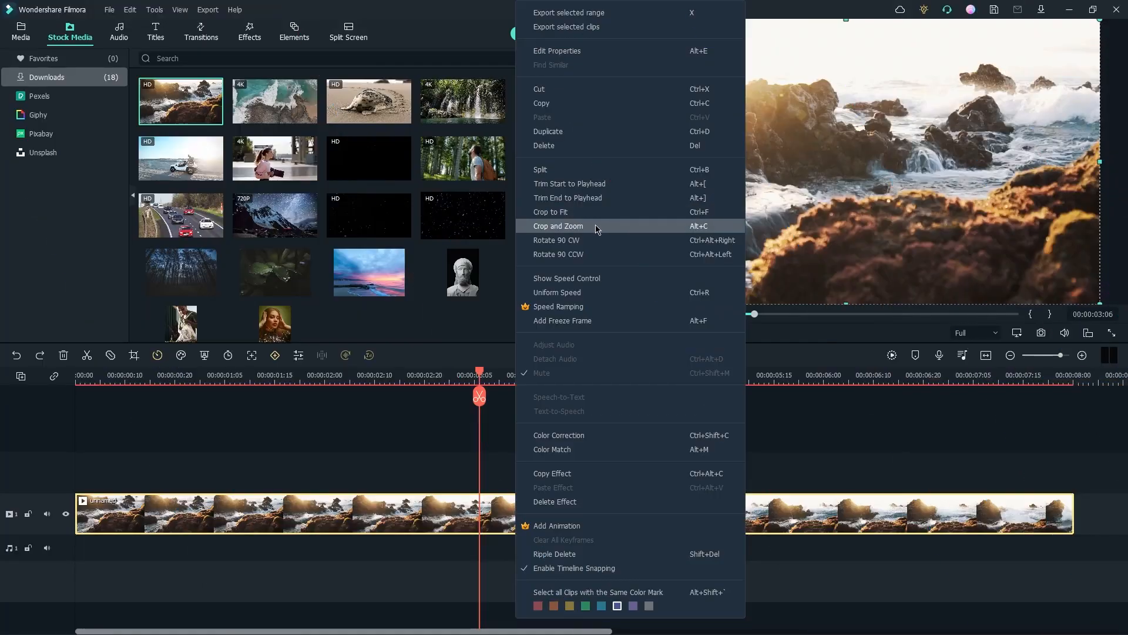
In Pan & Zoom, set the Start frame to 16:9 at about 460 × 259 in the image's lower-left corner and apply it
click(597, 228)
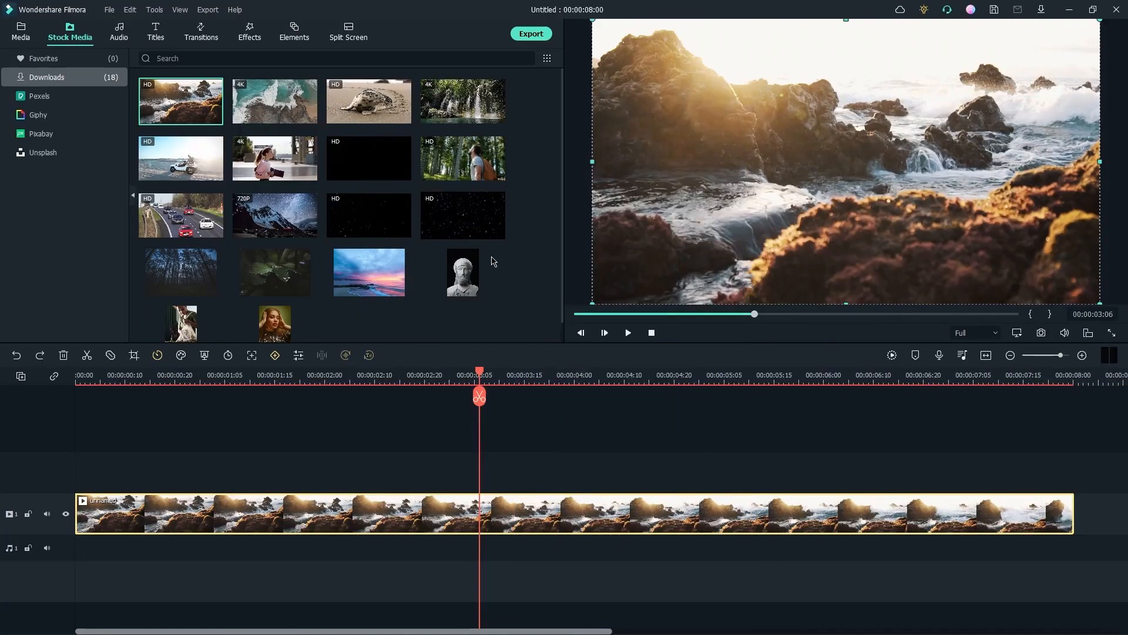
click(388, 135)
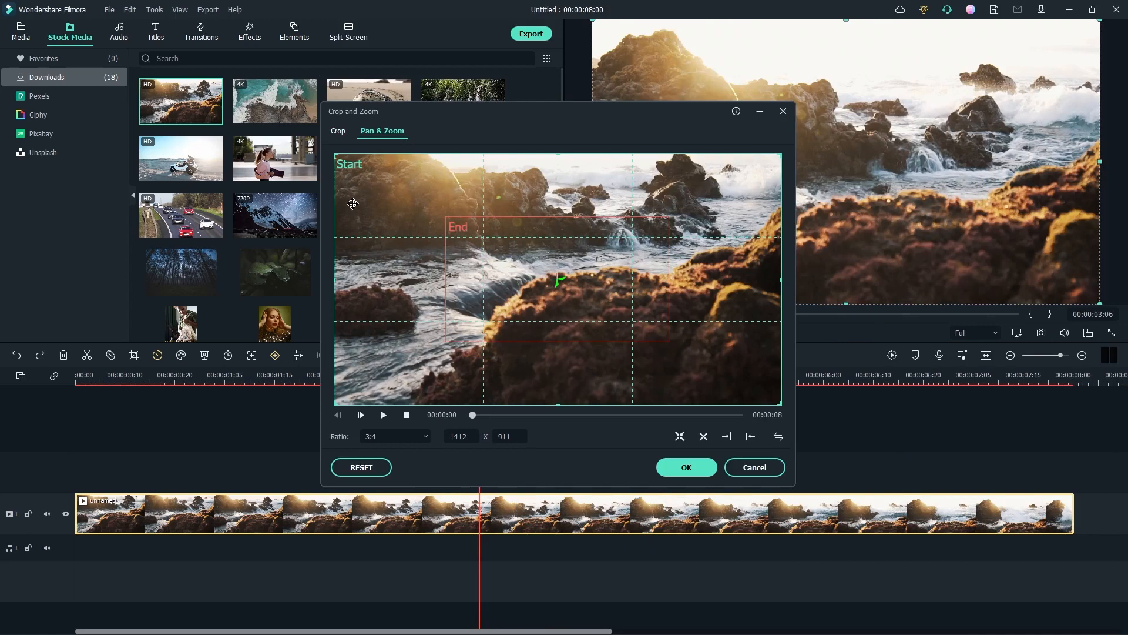
drag(338, 157, 454, 234)
drag(675, 278, 516, 278)
drag(623, 159, 538, 262)
click(382, 436)
click(387, 476)
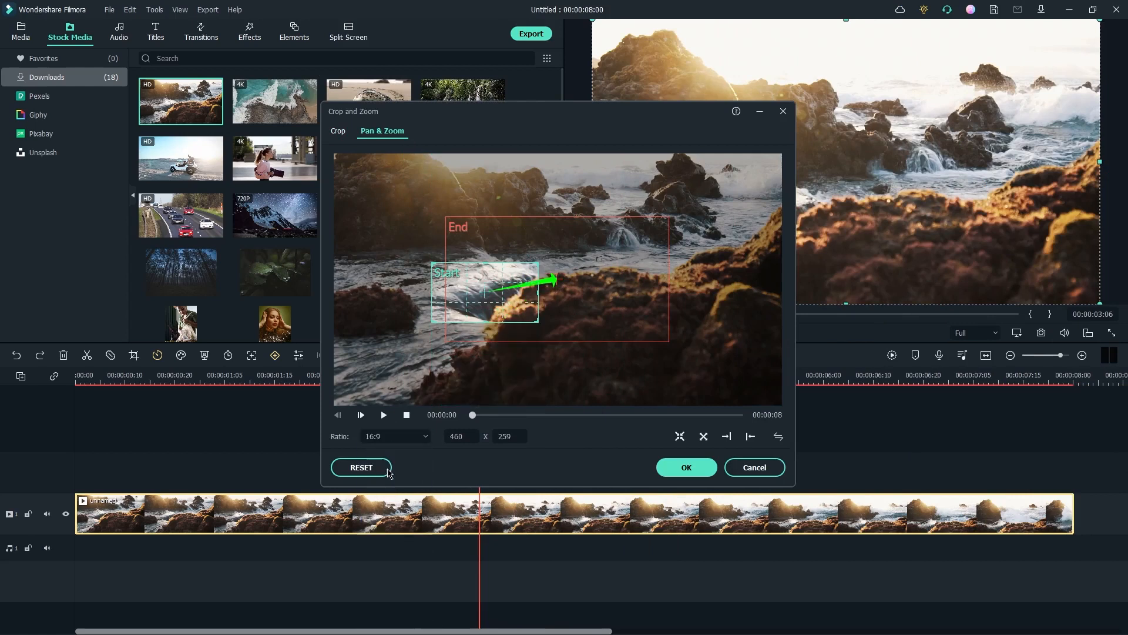
drag(518, 299, 404, 362)
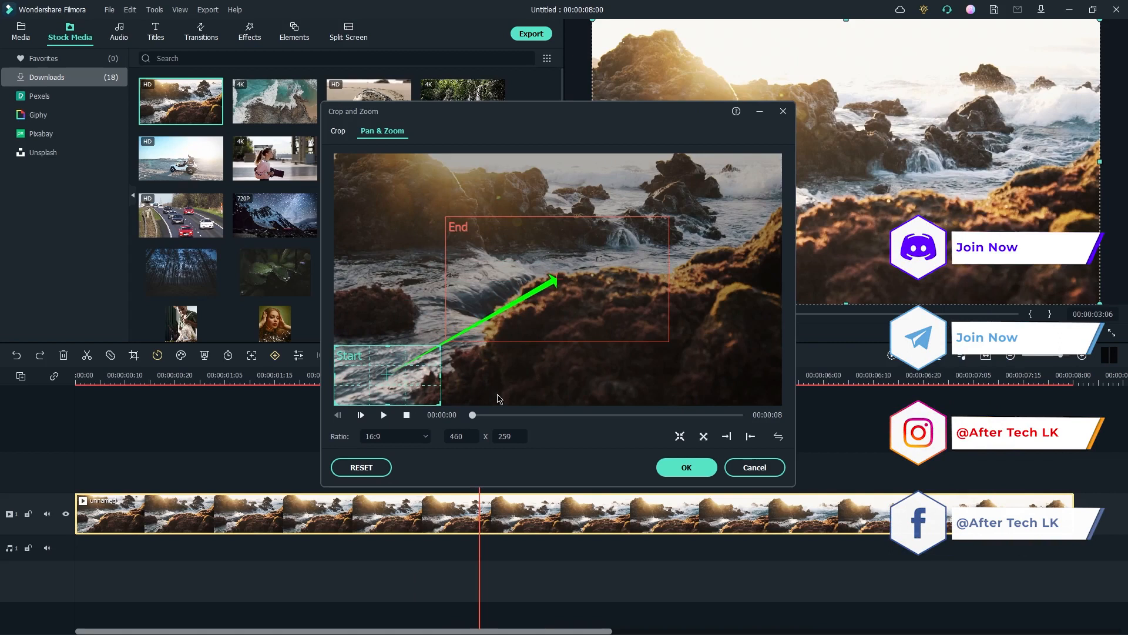
click(686, 467)
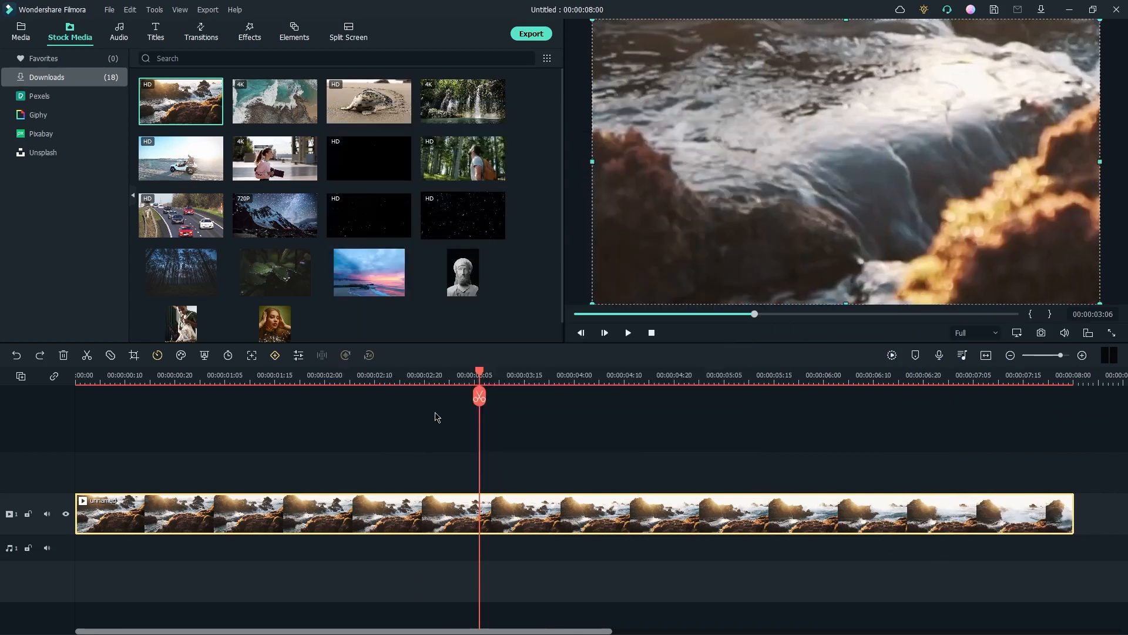
Scrub back and forth through the coast clip to examine its pan and zoom motion
drag(483, 376, 787, 376)
drag(862, 369, 240, 368)
double_click(323, 529)
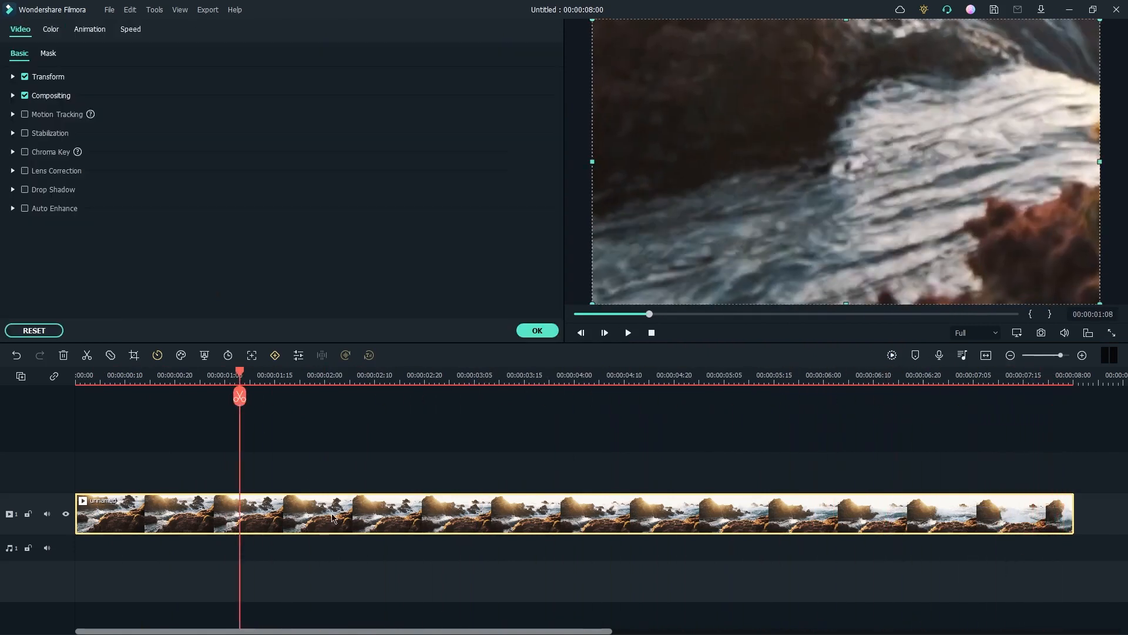
click(534, 329)
drag(231, 377, 988, 405)
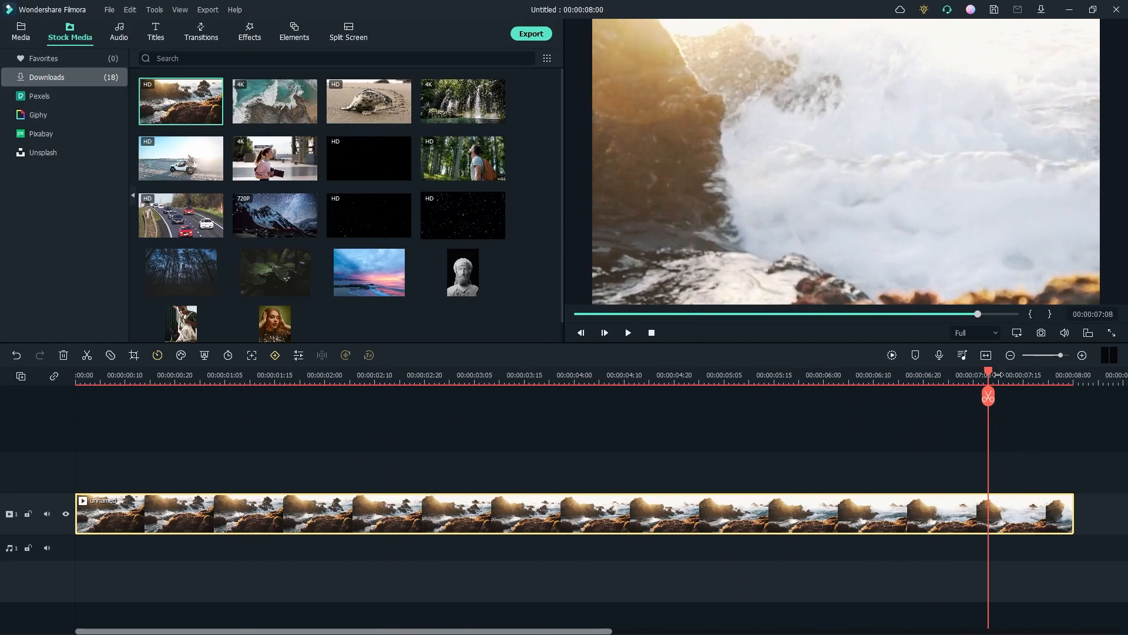
drag(991, 378, 325, 481)
right_click(415, 511)
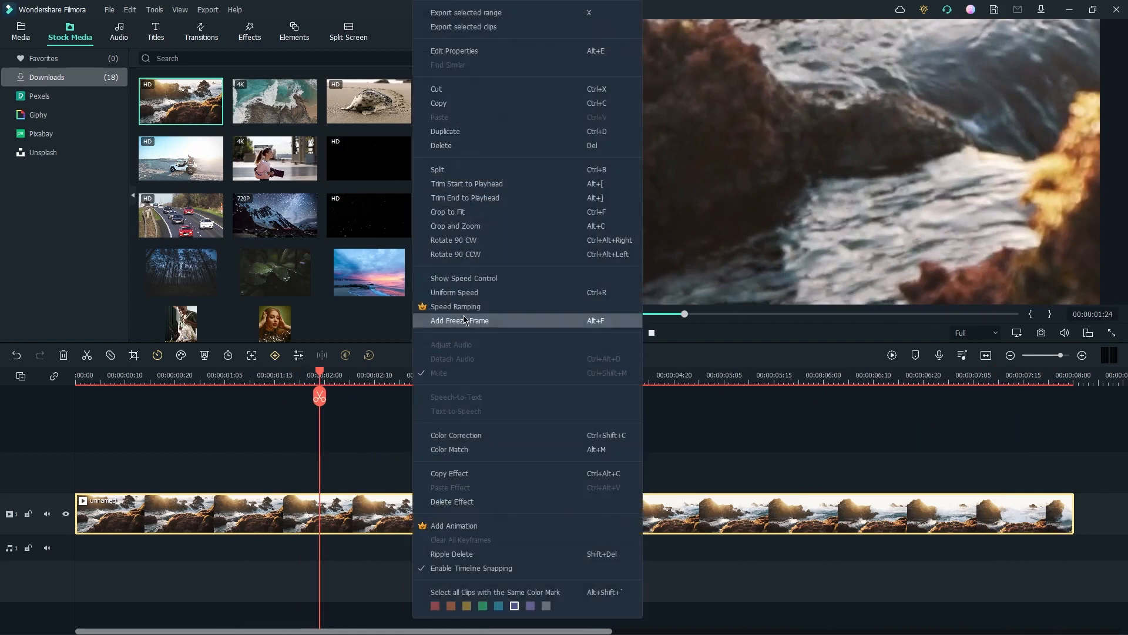
click(841, 515)
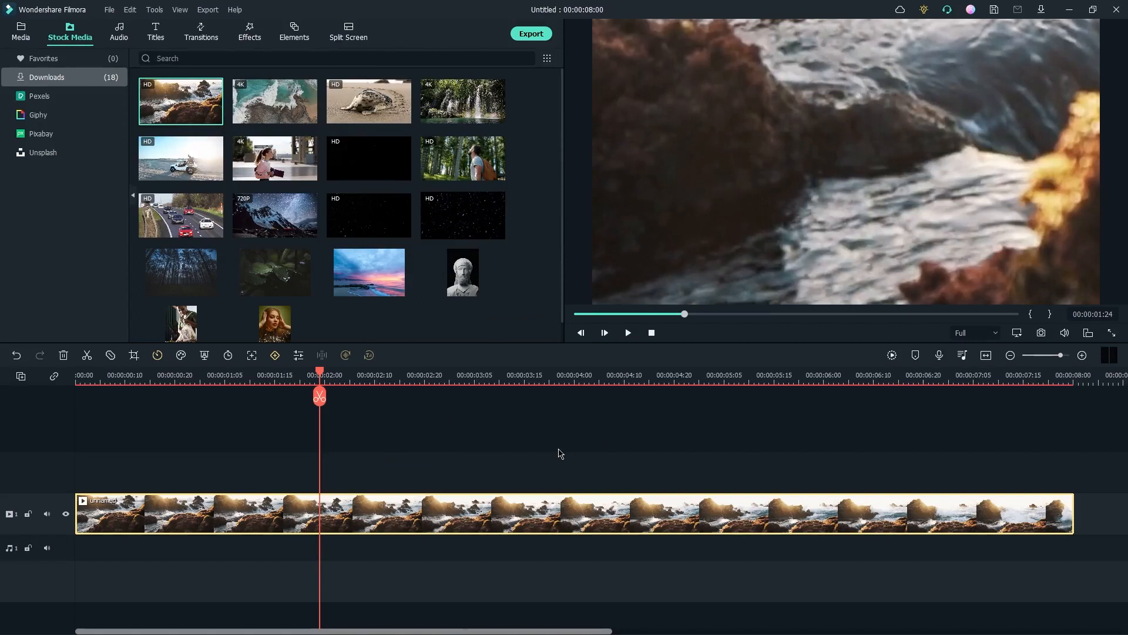
Replace the timeline clip with the 4K aerial coastline clip from the downloaded stock media and fit it to the timeline view
key(Delete)
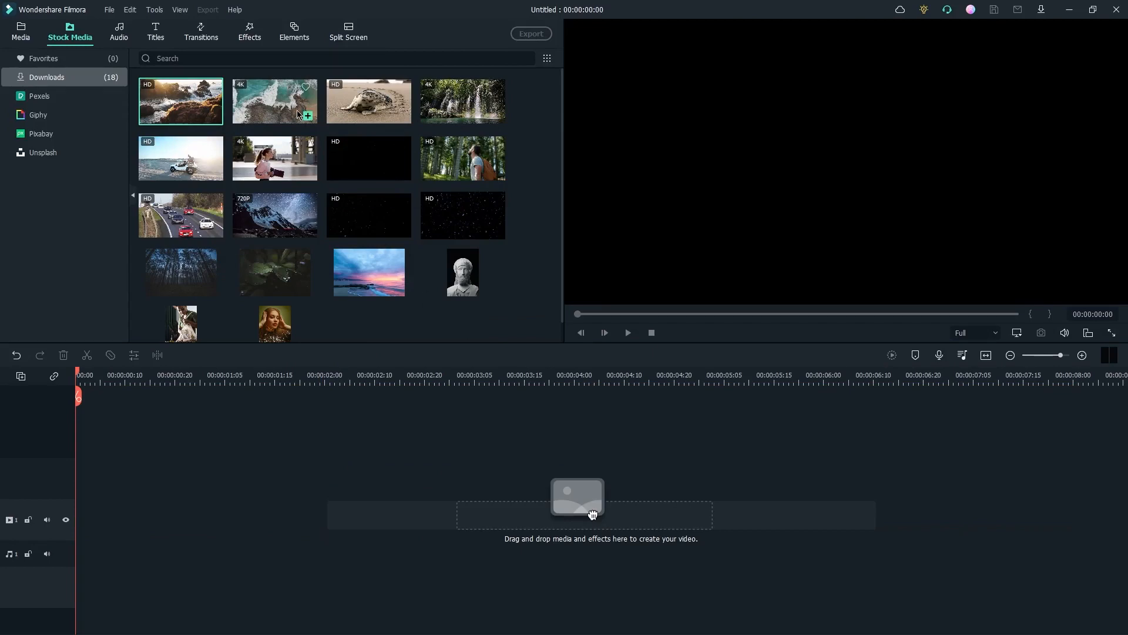
drag(241, 101, 55, 543)
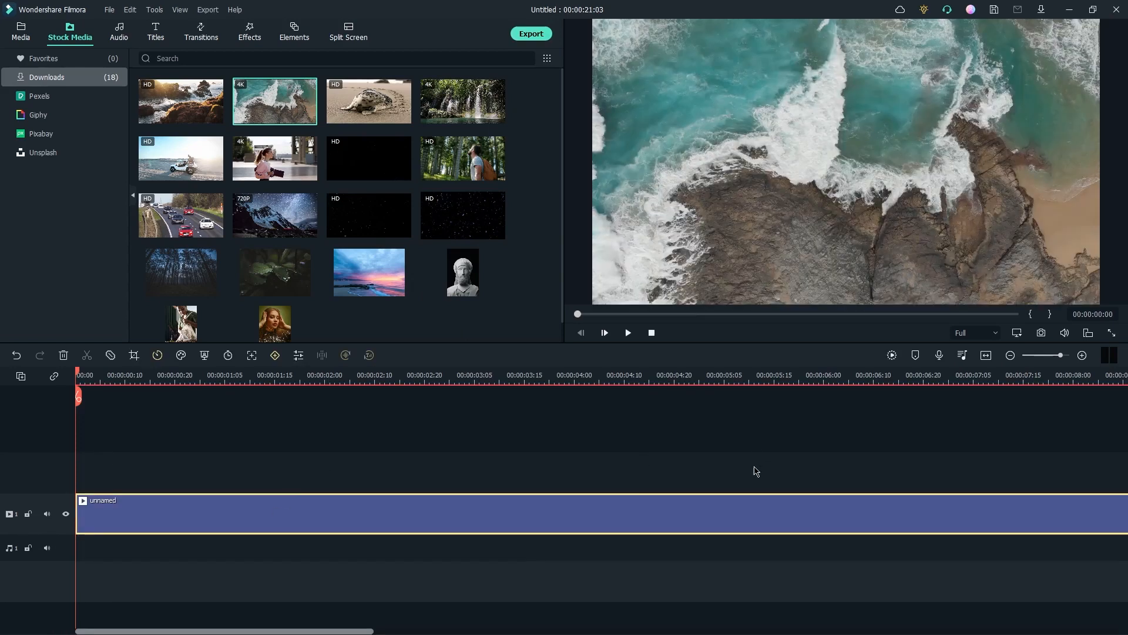
drag(517, 368, 474, 412)
click(986, 355)
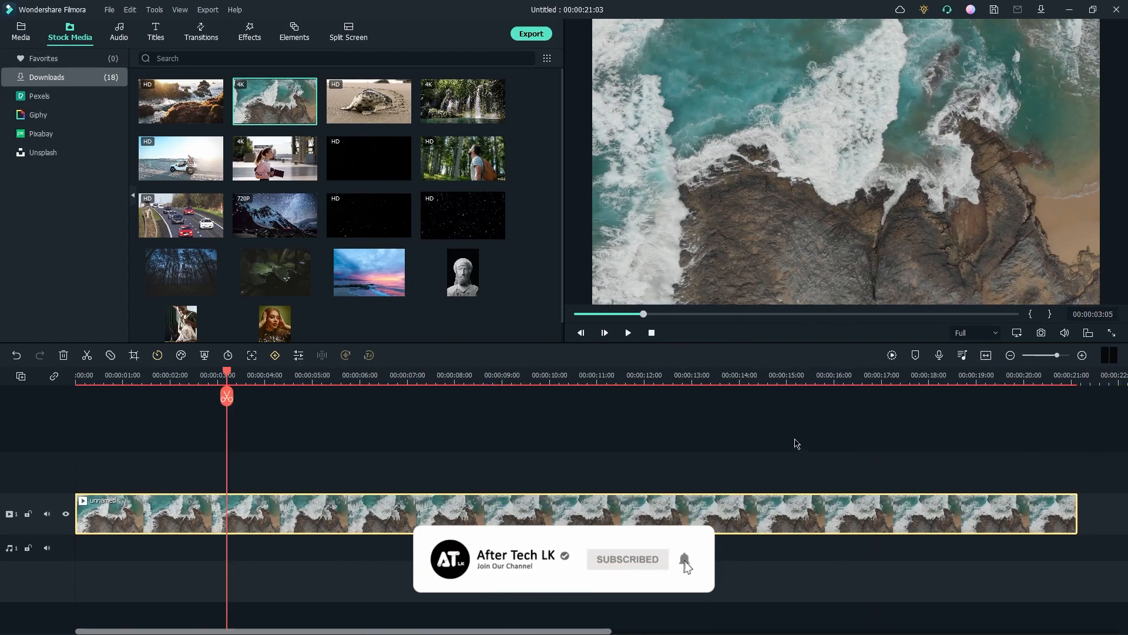
Open the clip's custom animation settings and add a starting keyframe at 00:00:06:09
drag(231, 374, 341, 376)
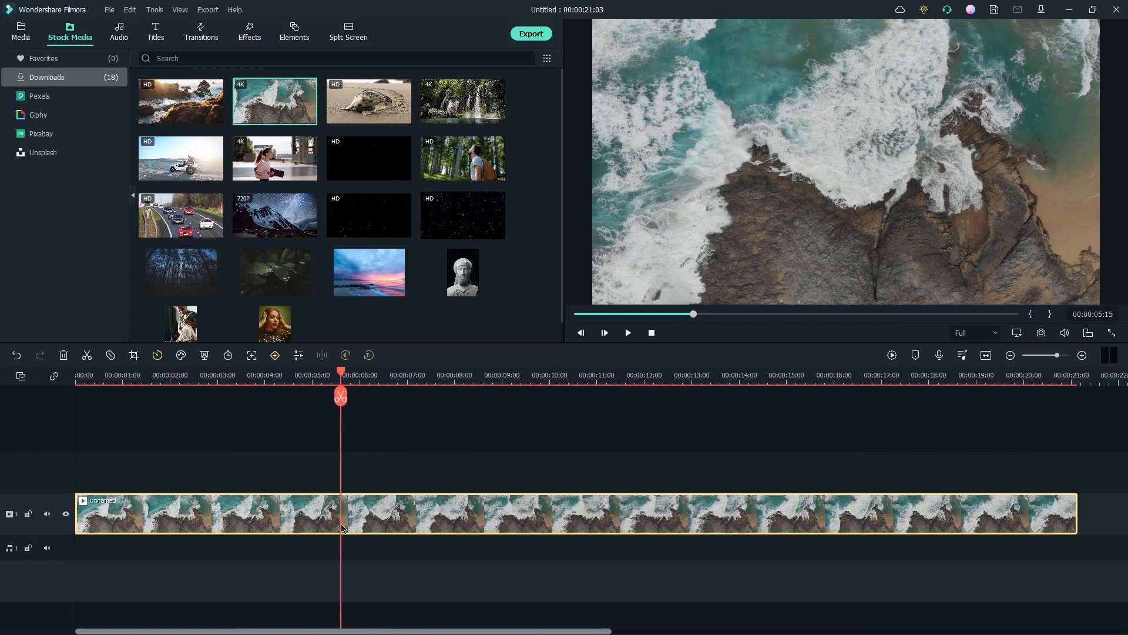
double_click(315, 510)
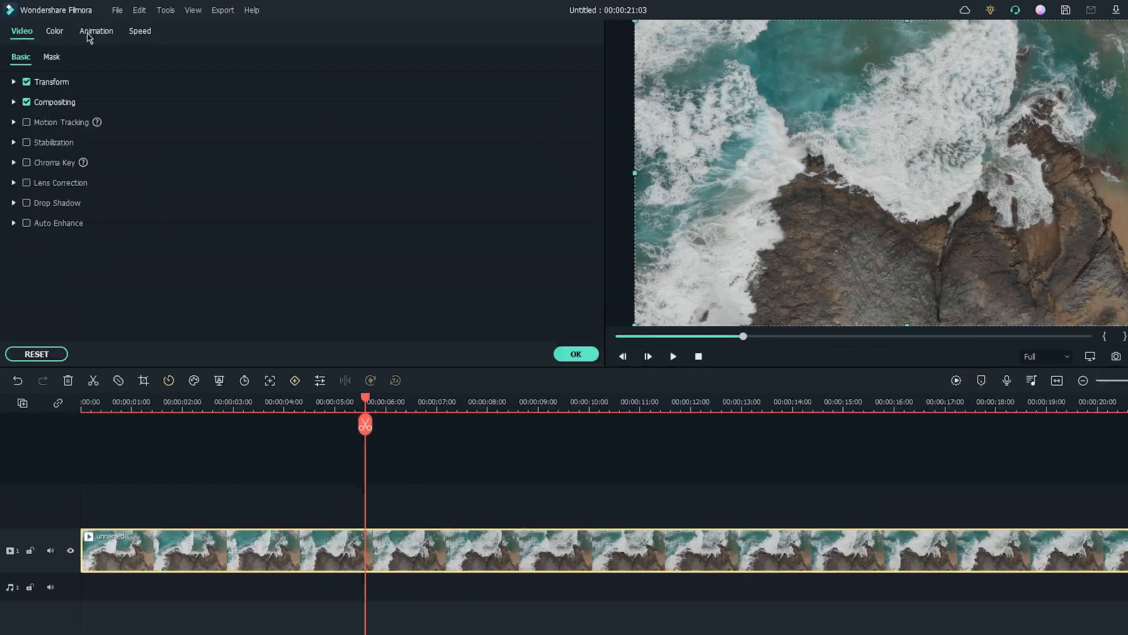
click(89, 28)
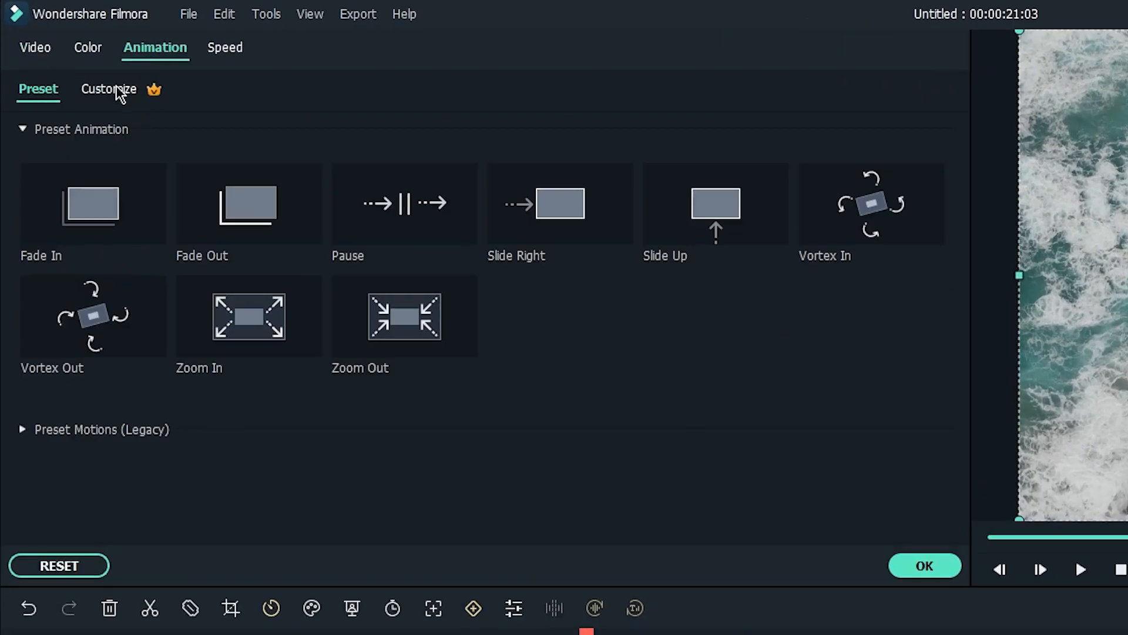
click(64, 53)
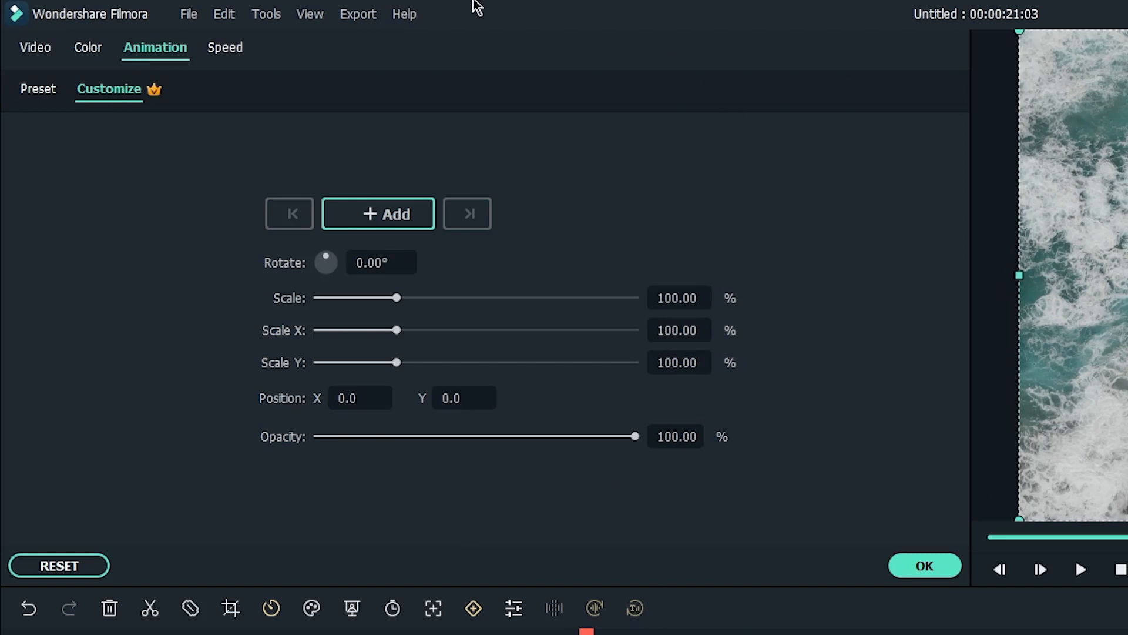
click(942, 571)
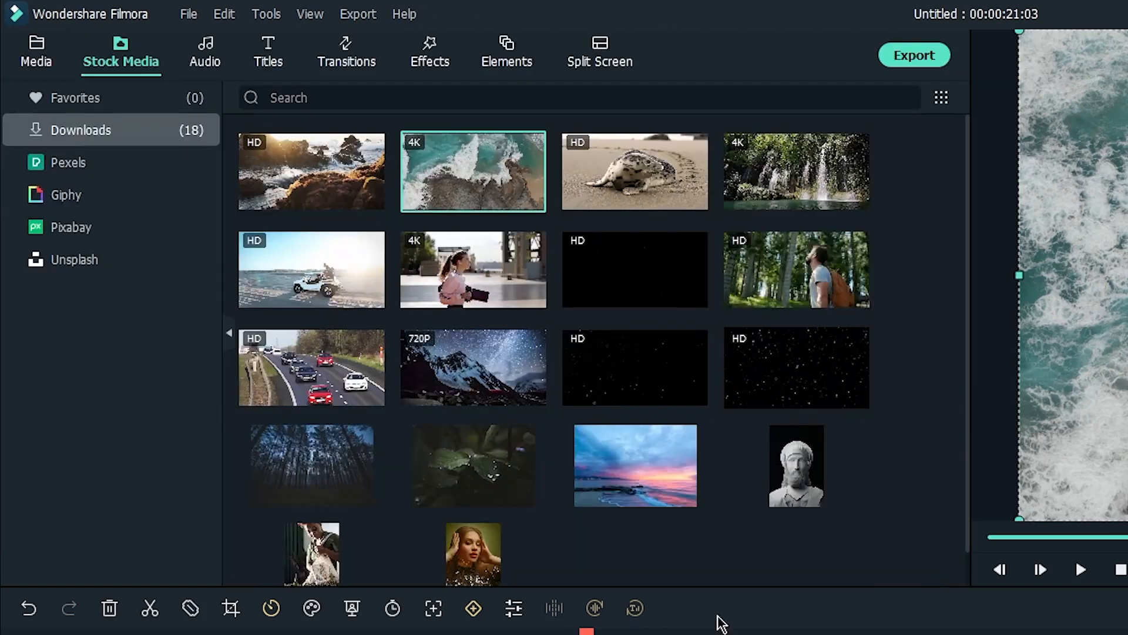
click(474, 608)
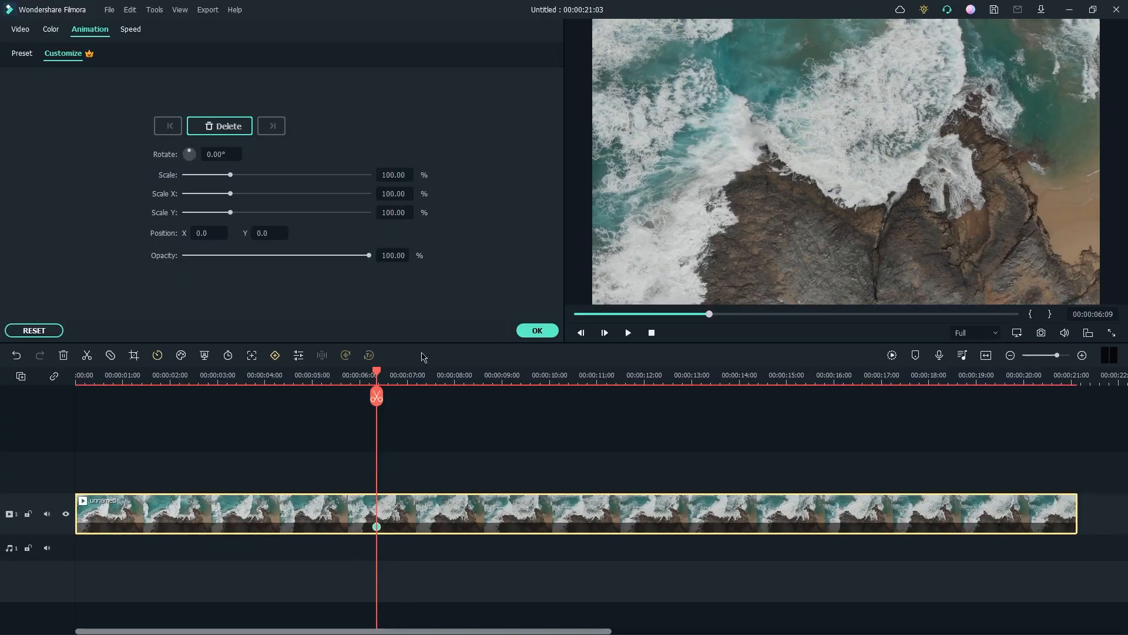
Create a second keyframe at 00:00:06:23 and set its scale to 191%
drag(378, 376, 417, 377)
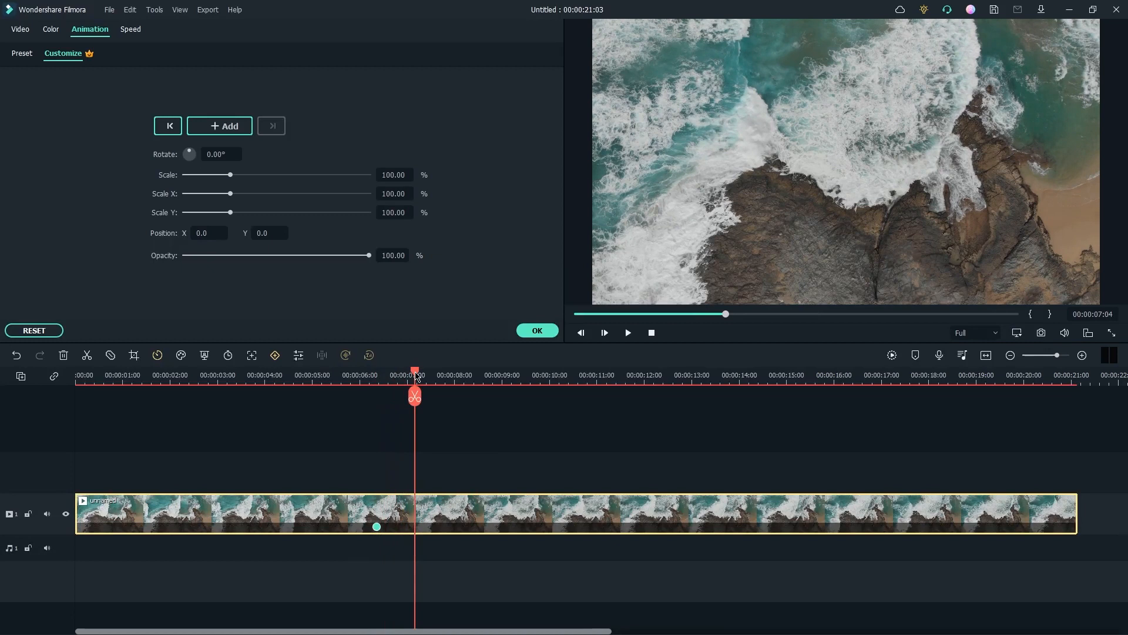
drag(415, 376, 395, 390)
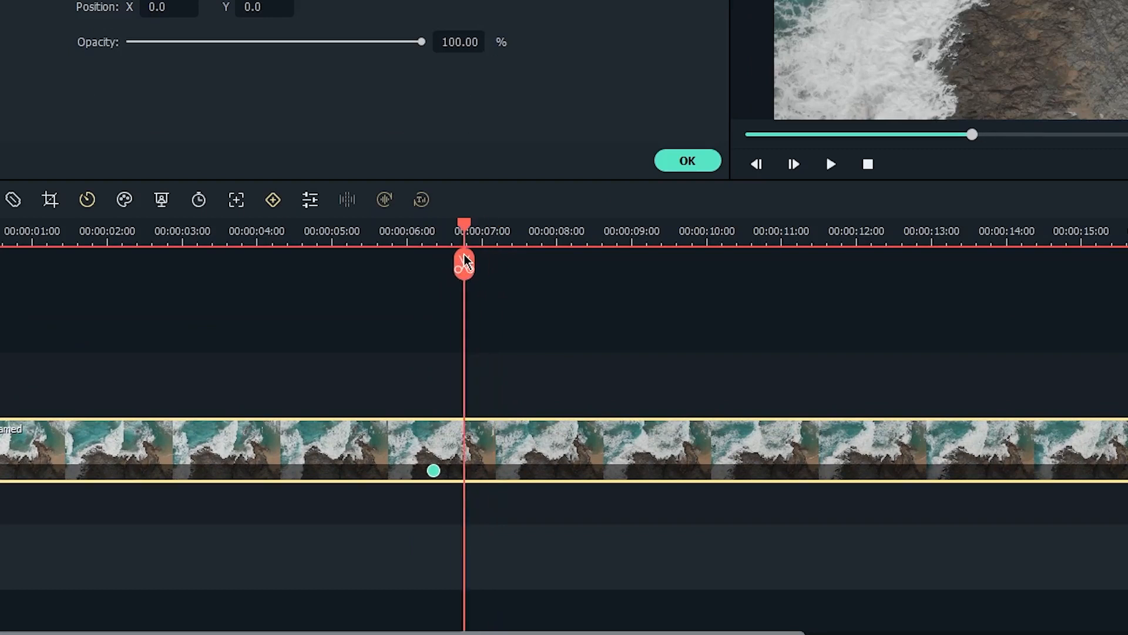
mouse_move(464, 263)
mouse_down()
mouse_move(491, 263)
mouse_move(466, 263)
mouse_move(481, 272)
mouse_up()
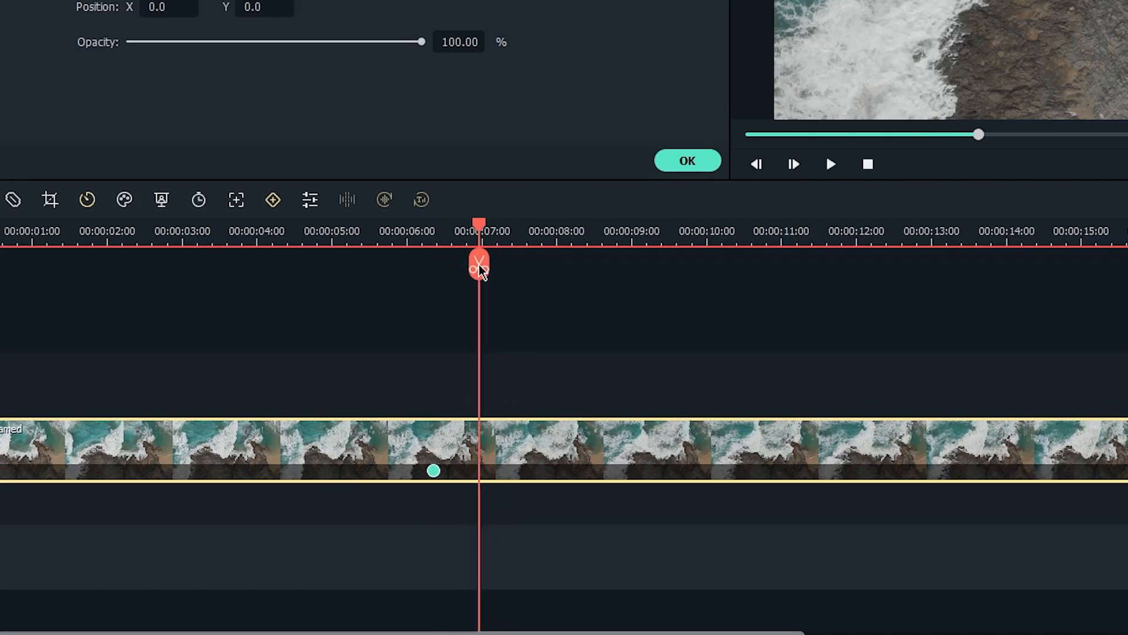
drag(480, 271, 478, 234)
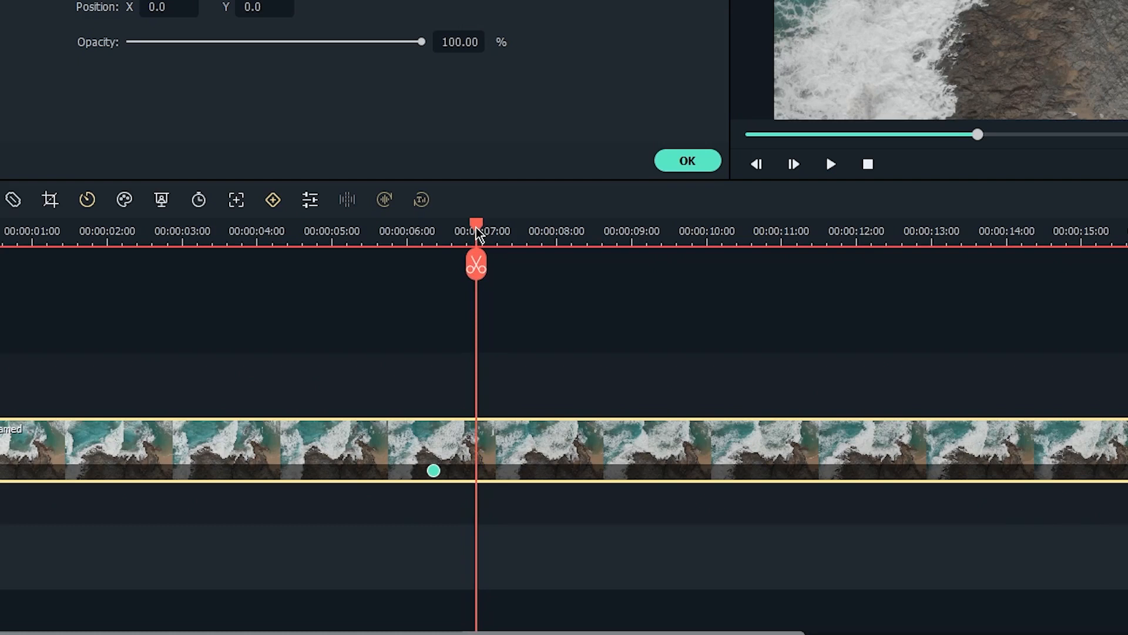
drag(479, 234, 855, 231)
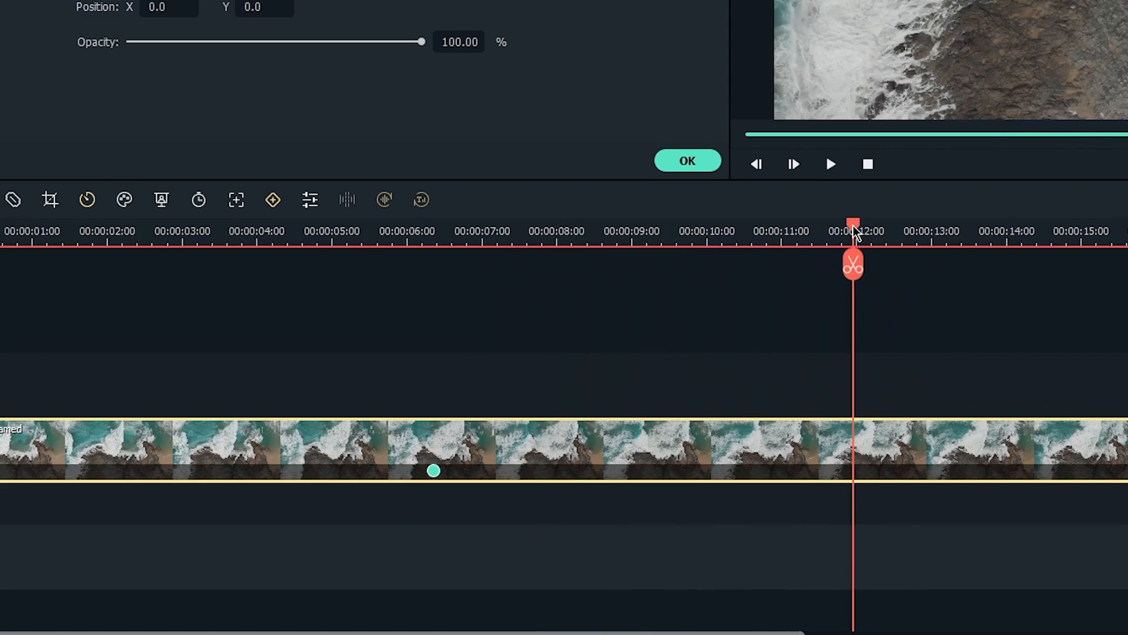
drag(855, 232, 476, 264)
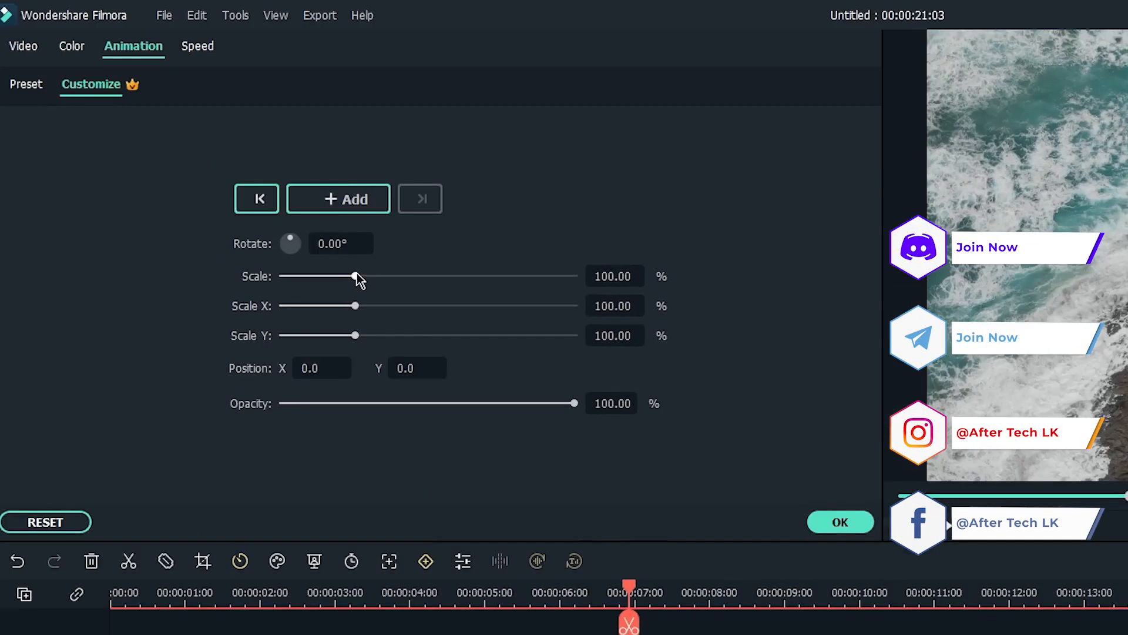
drag(355, 280, 425, 279)
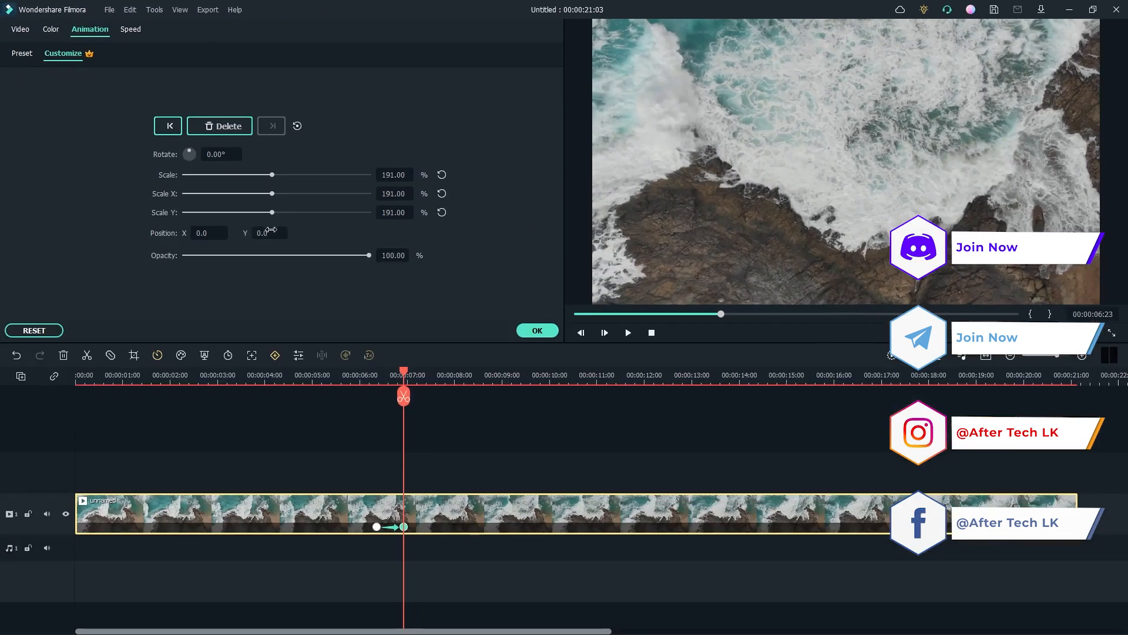
Set the second keyframe's position to X -366 and Y -7 to pan the zoomed image
mouse_move(271, 229)
mouse_down()
mouse_move(44, 229)
mouse_move(399, 229)
mouse_move(269, 229)
mouse_up()
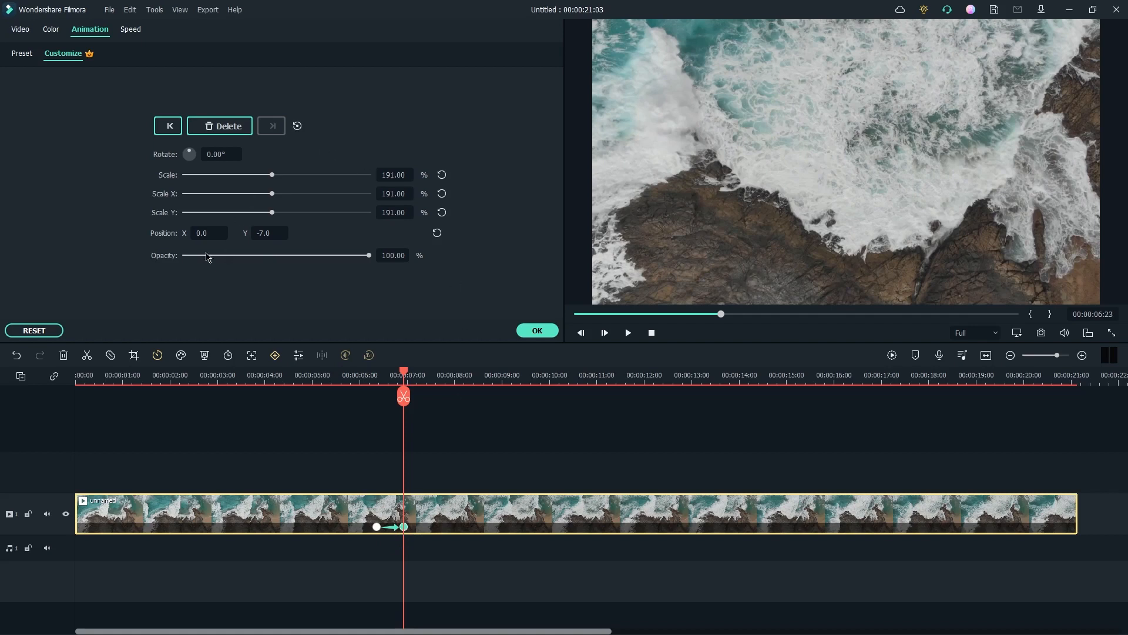
drag(204, 234, 314, 234)
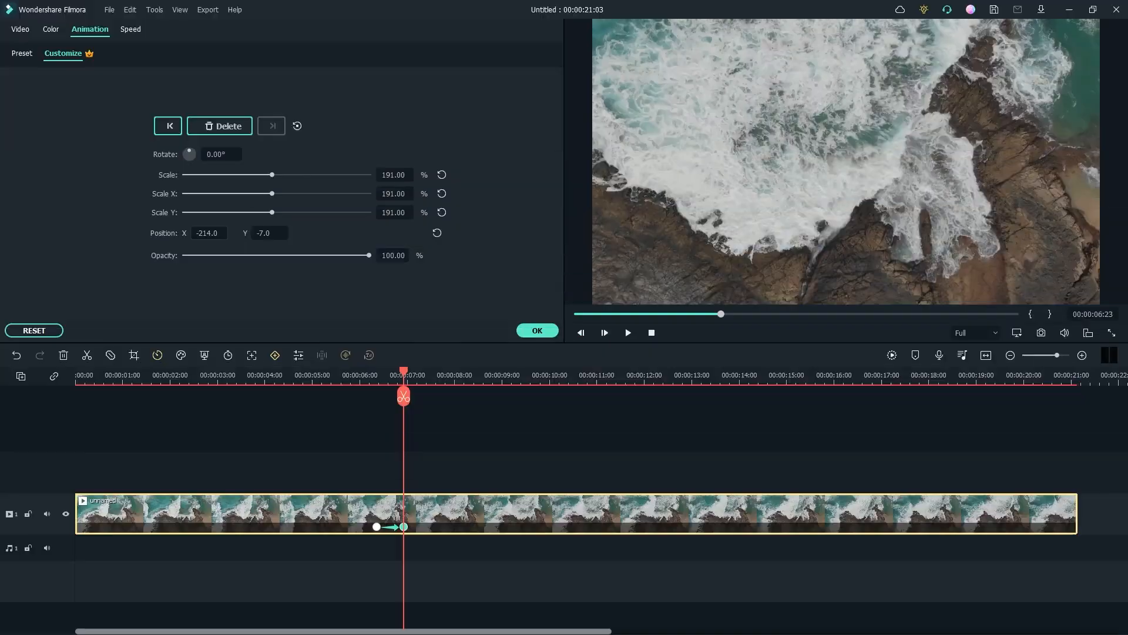
drag(209, 233, 187, 233)
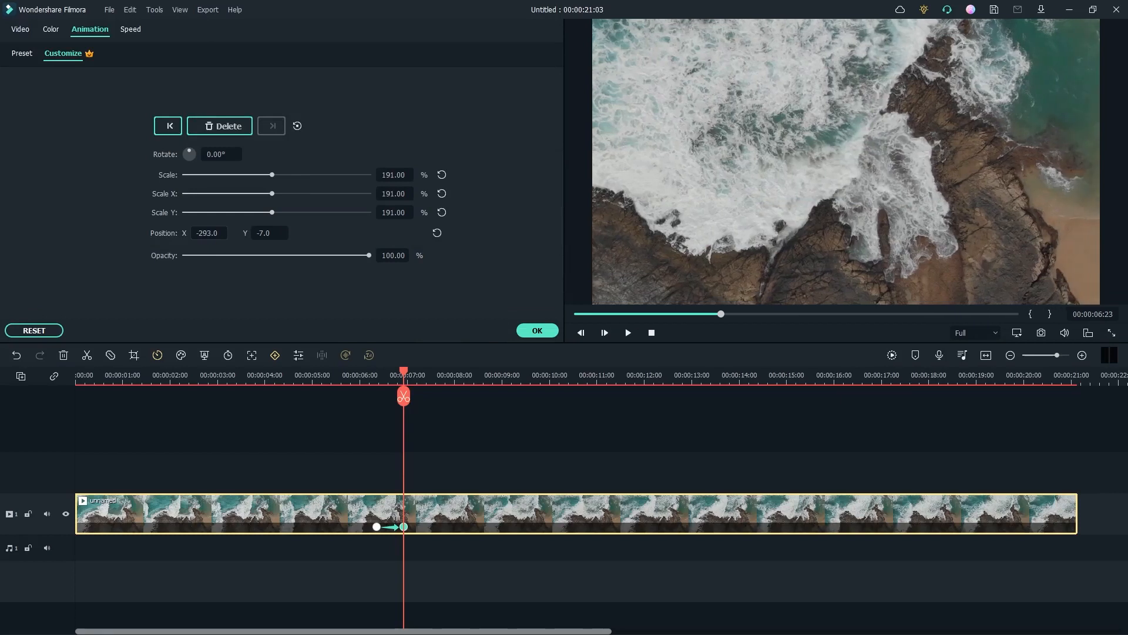
drag(186, 233, 184, 233)
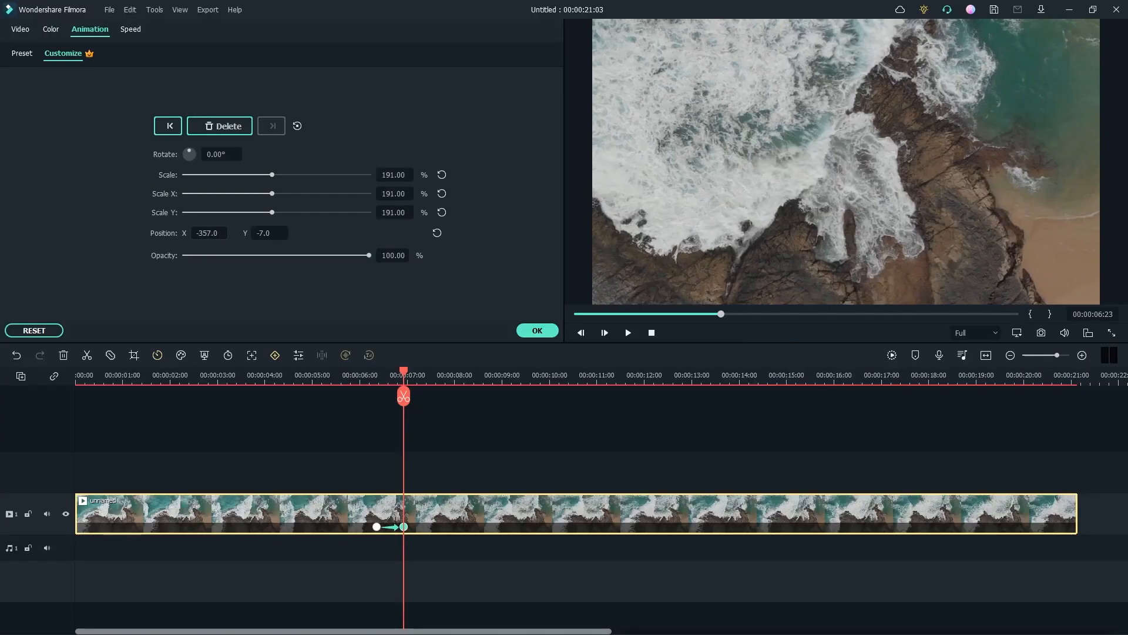
drag(209, 234, 204, 233)
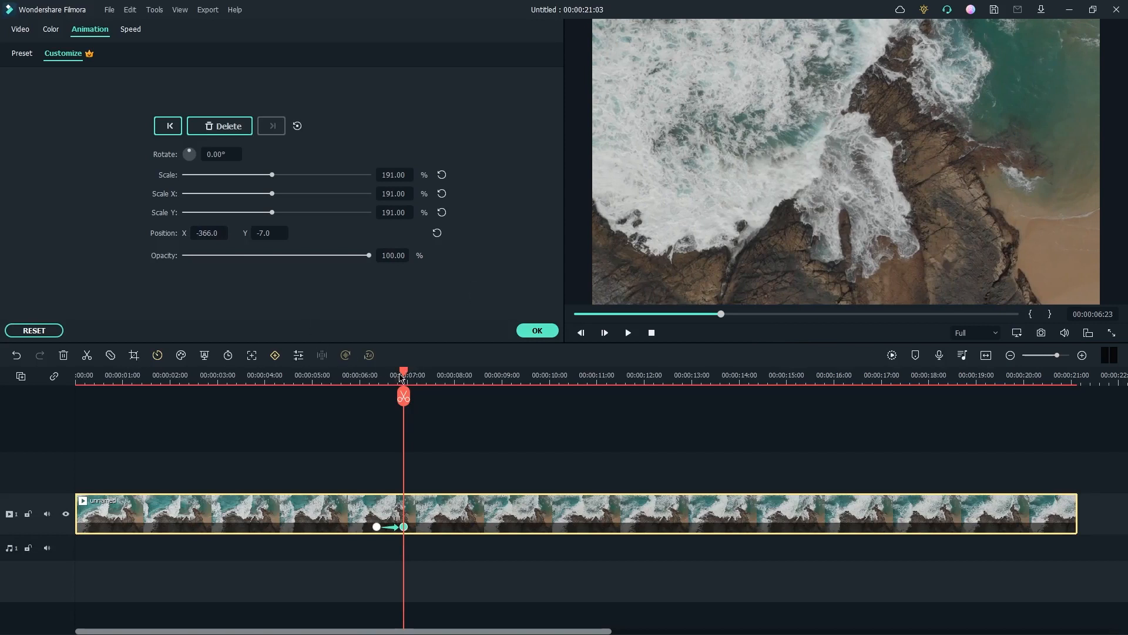
Play the clip from before the first keyframe to preview the zoom-in animation
drag(402, 377, 348, 378)
click(628, 333)
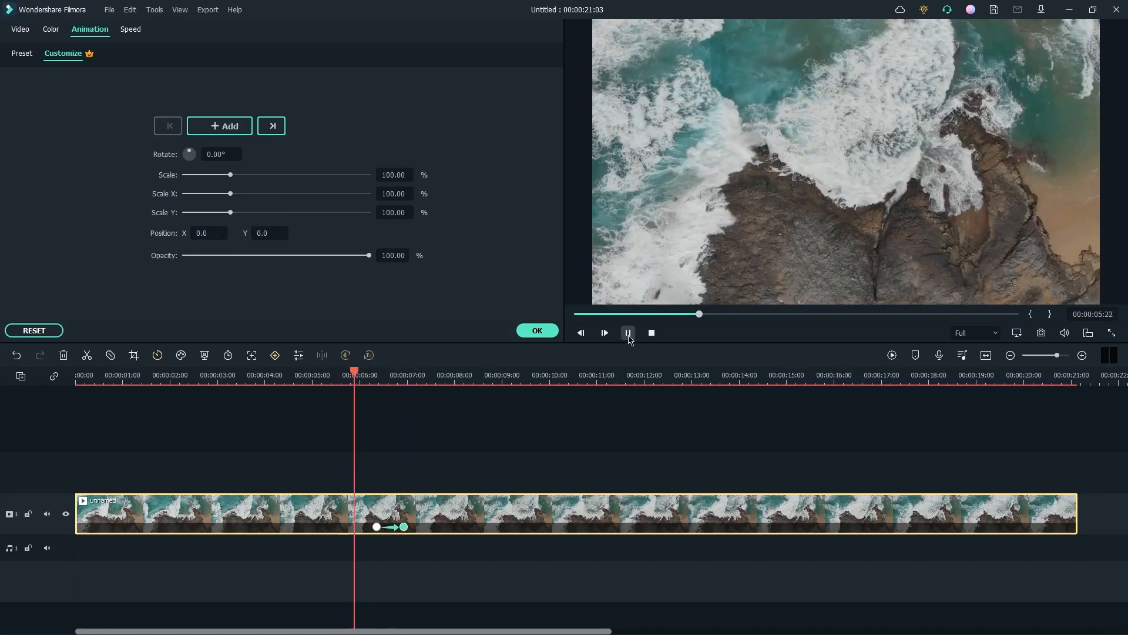
click(628, 333)
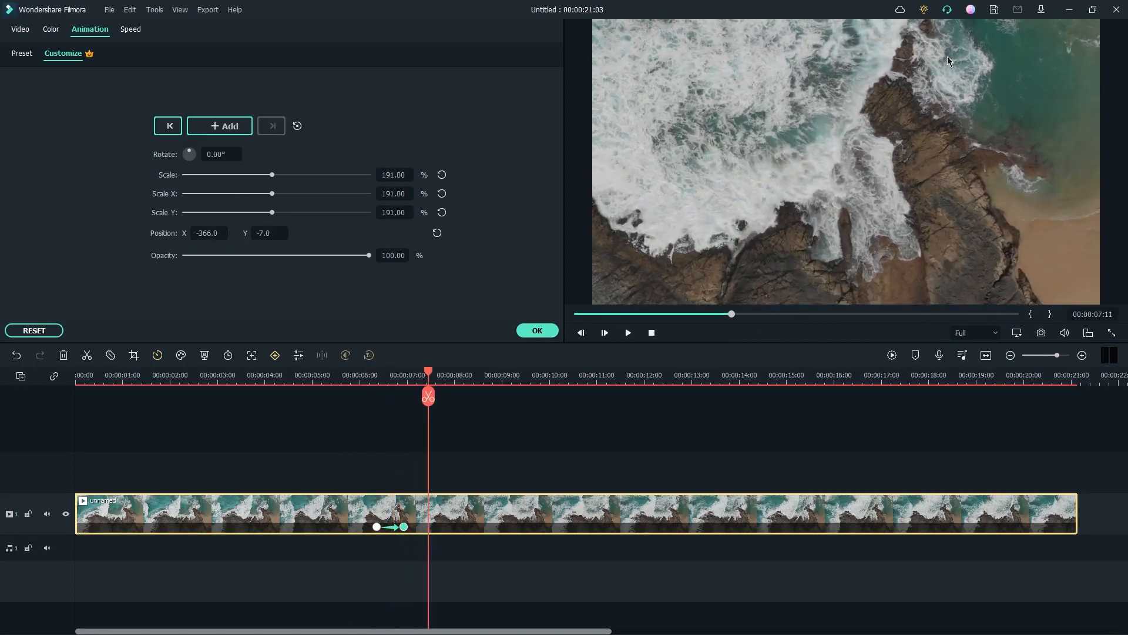
Move the end keyframe to about 00:00:16:20 to slow the zoom, and play the clip to preview it
click(399, 527)
drag(716, 528, 872, 527)
drag(376, 371, 335, 376)
click(628, 333)
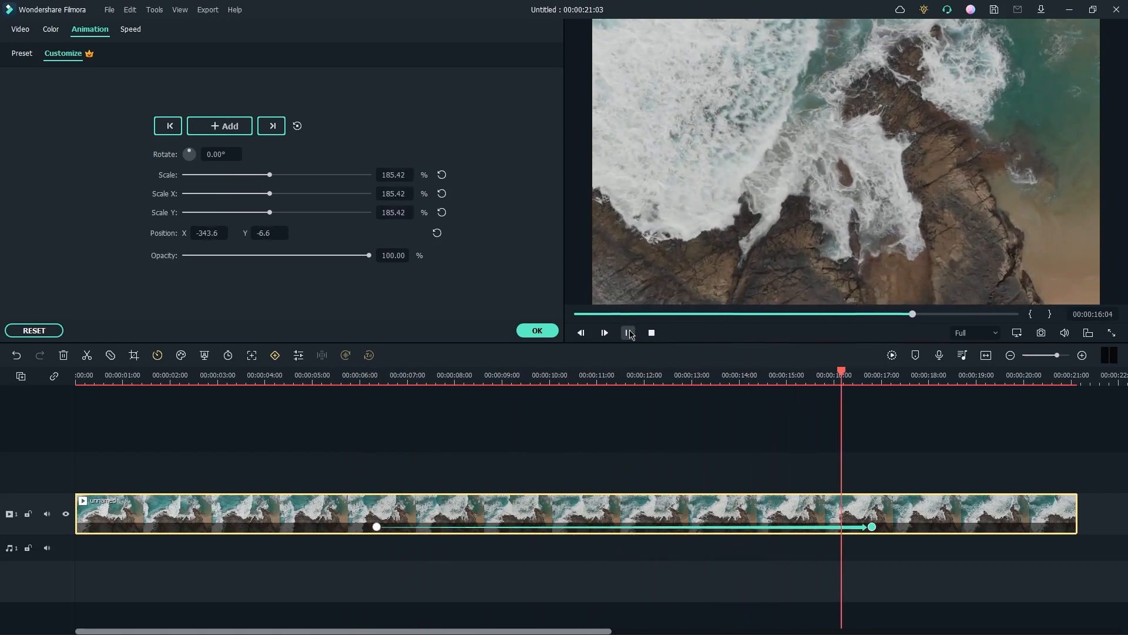
click(629, 333)
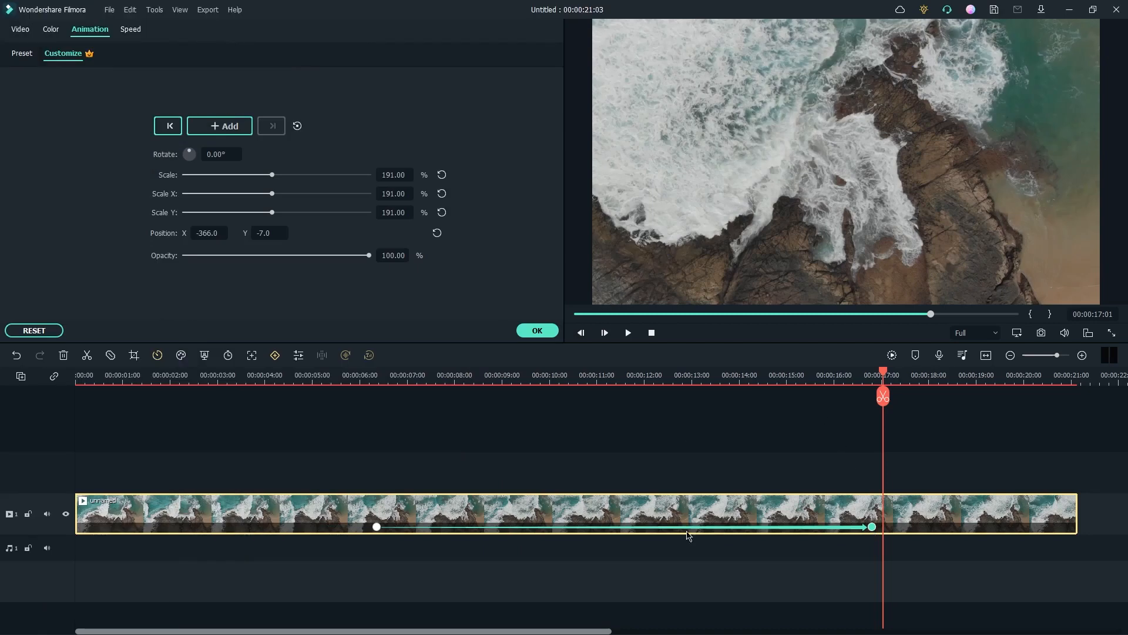
Remove the stretched animation's end keyframe, and add a keyframe at 171% scale just before 00:00:08:00
click(872, 526)
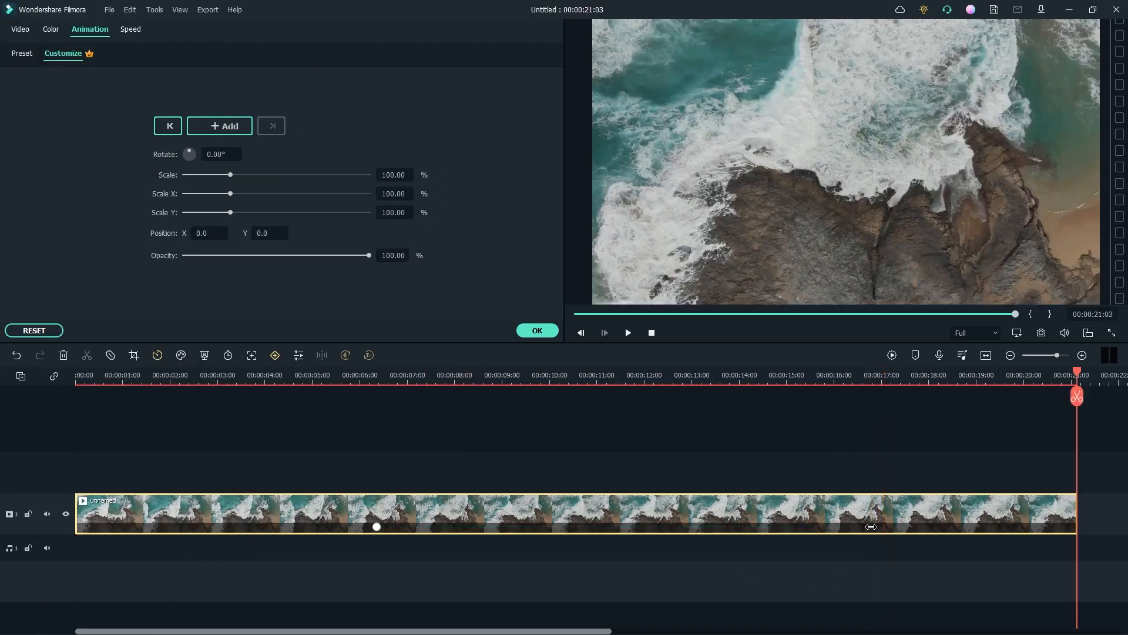
click(327, 379)
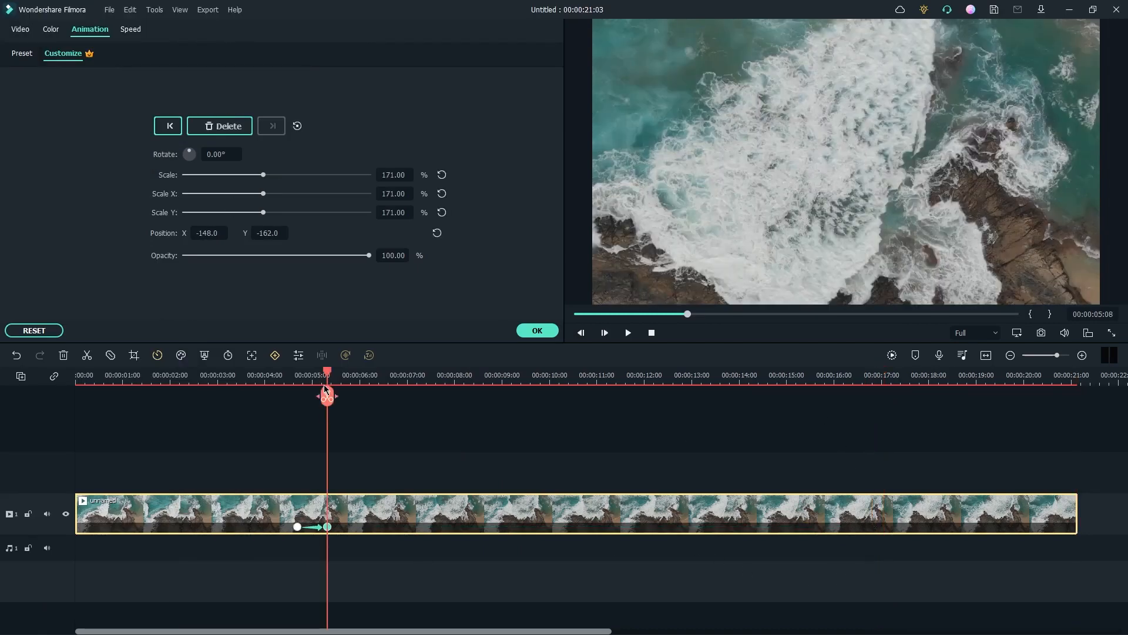
mouse_move(331, 376)
mouse_down()
mouse_move(290, 383)
mouse_move(340, 385)
mouse_up()
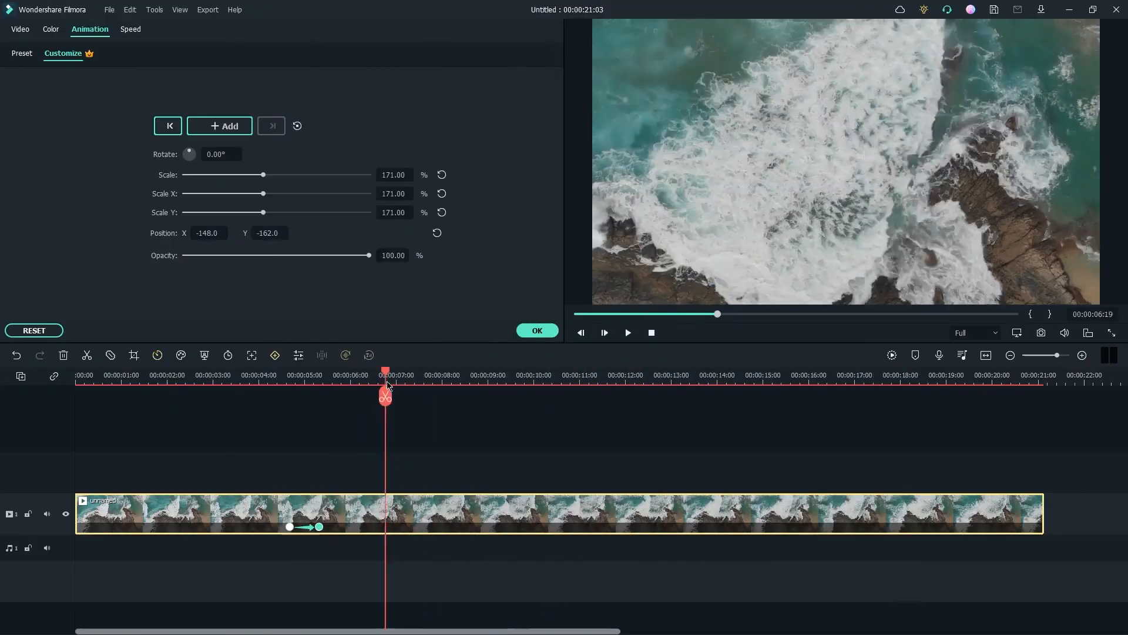
drag(387, 388, 439, 391)
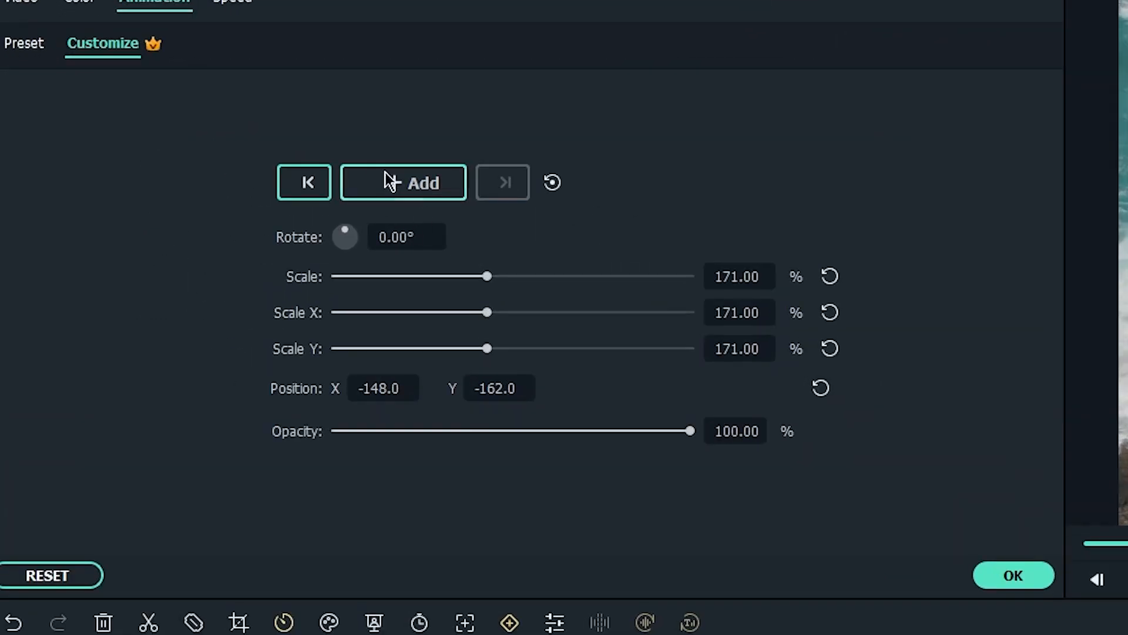
click(390, 182)
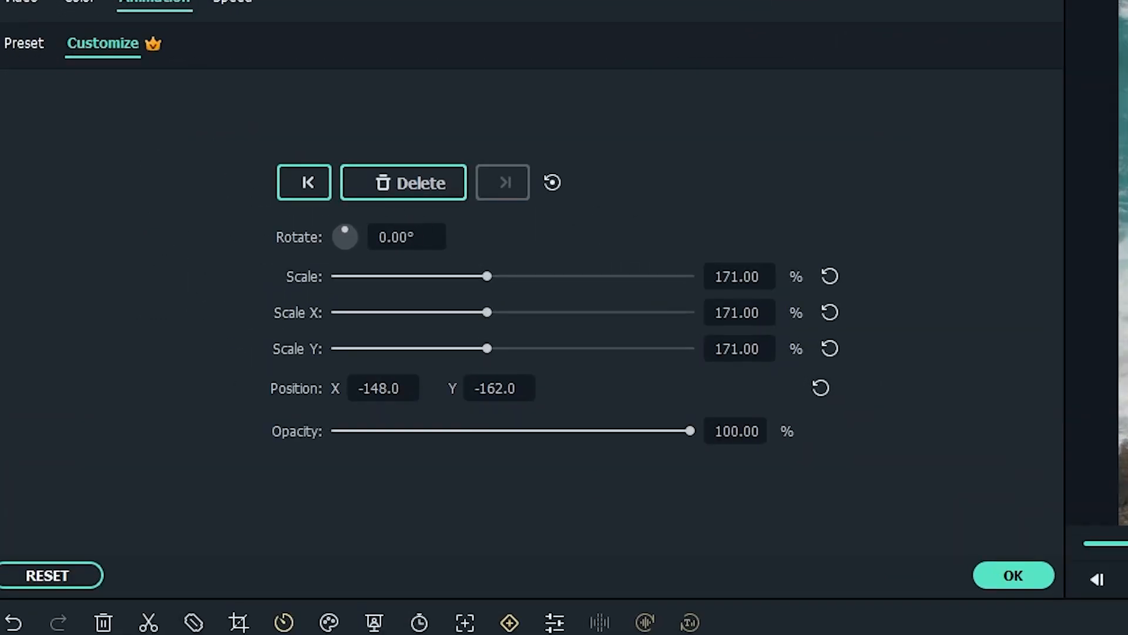
Create a zoom-out keyframe at 00:00:08:10 by resetting the scale to 100% and the position to 0, 0
drag(483, 228, 519, 227)
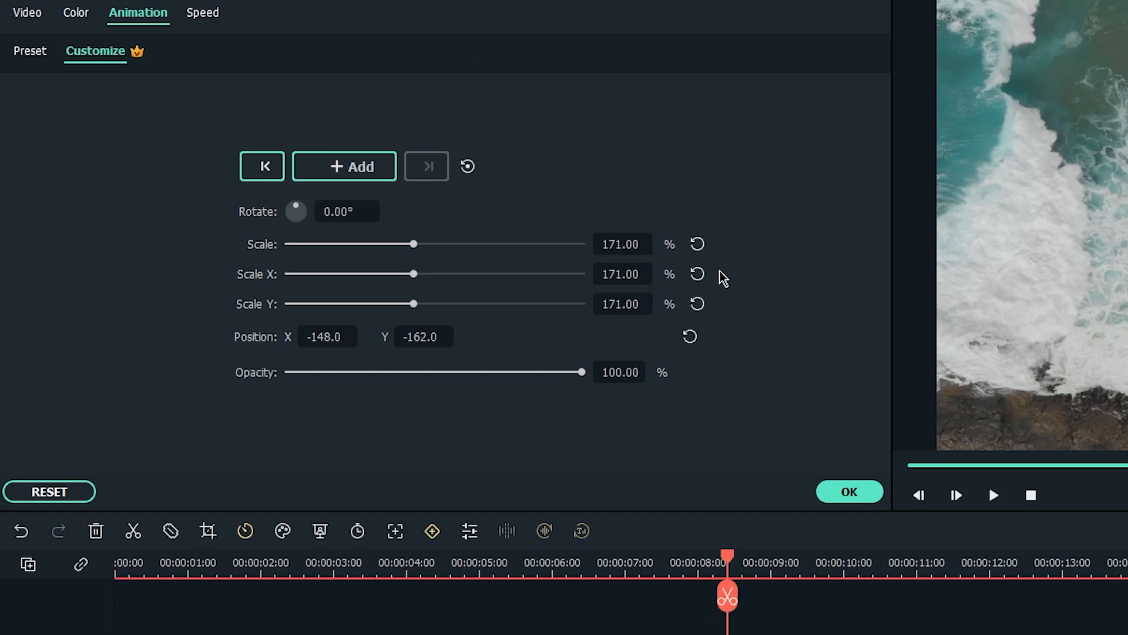
click(698, 243)
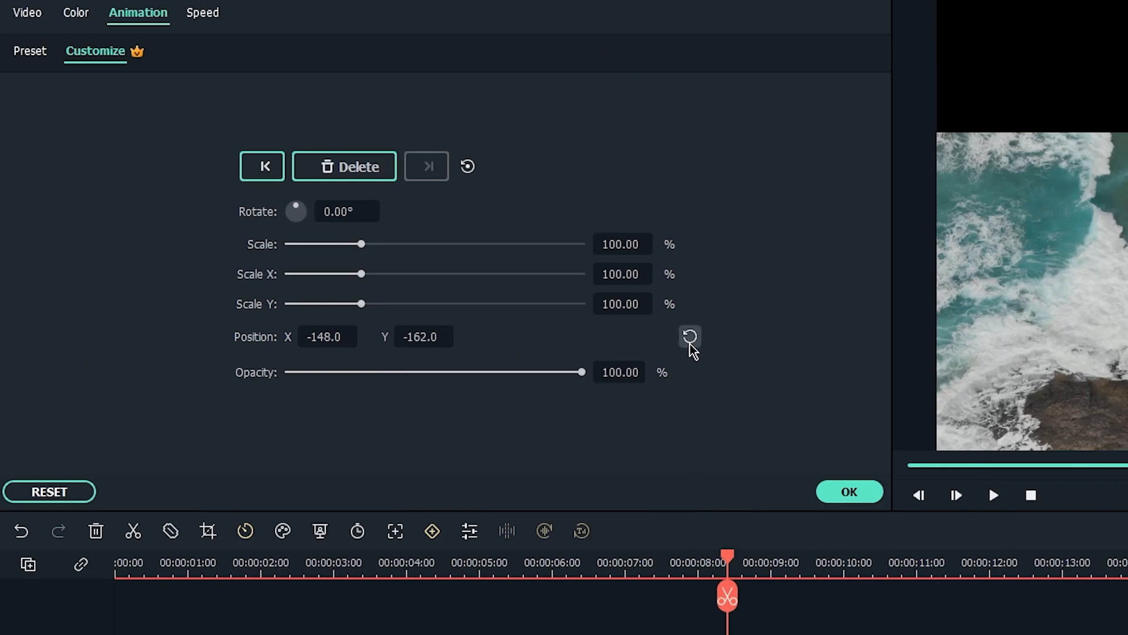
click(691, 339)
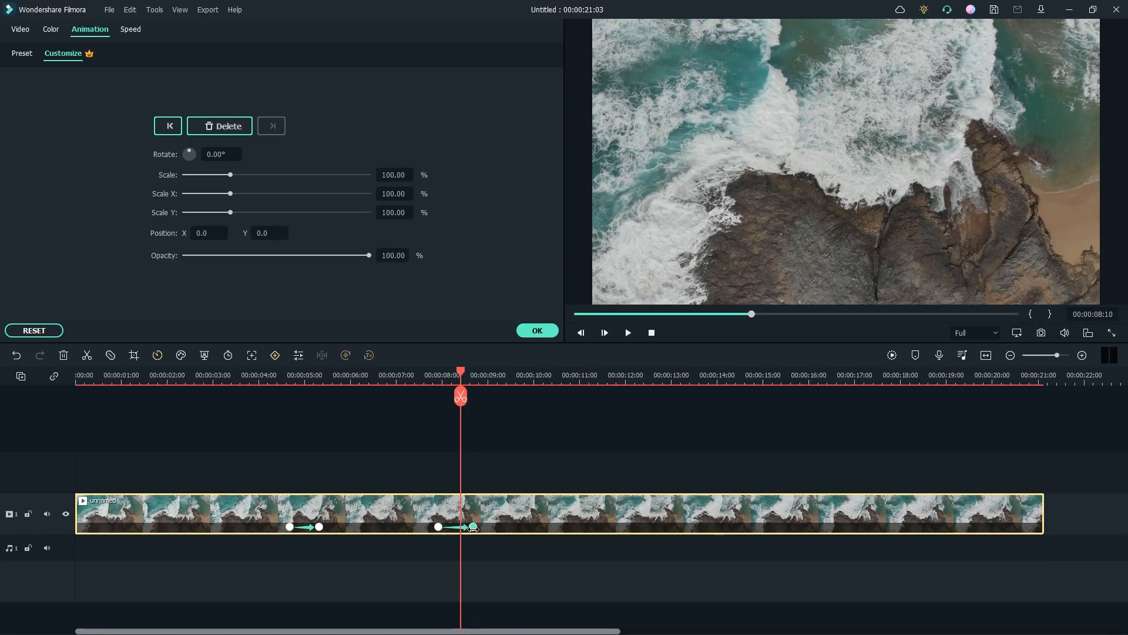
Play the clip from just before the zoom-out keyframes, and scrub through the part following them
drag(473, 376, 429, 374)
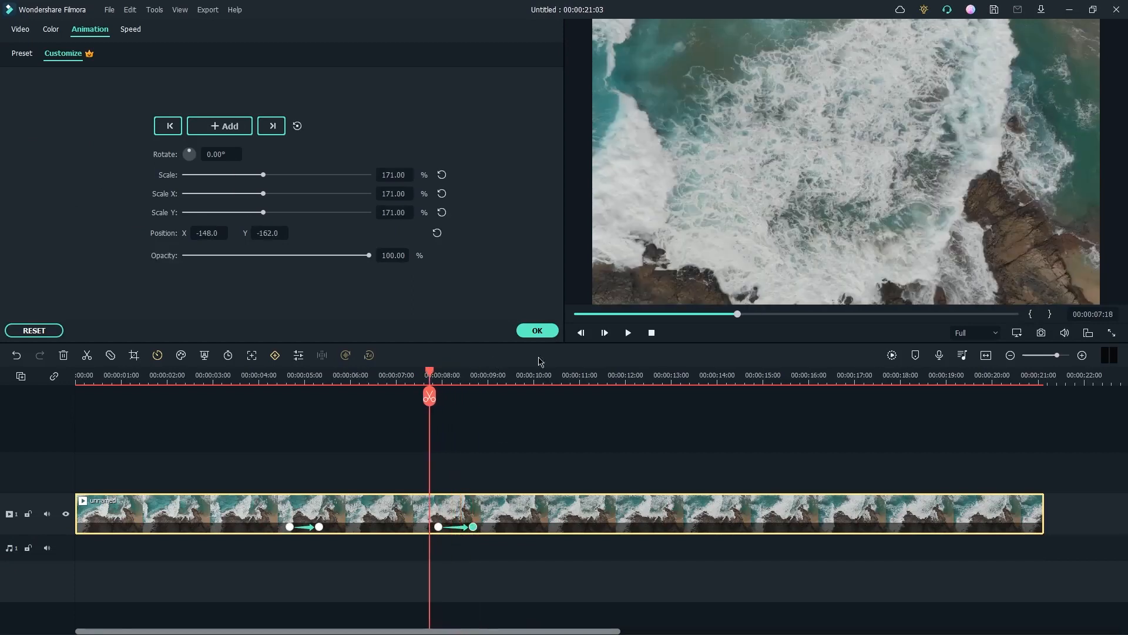
click(628, 332)
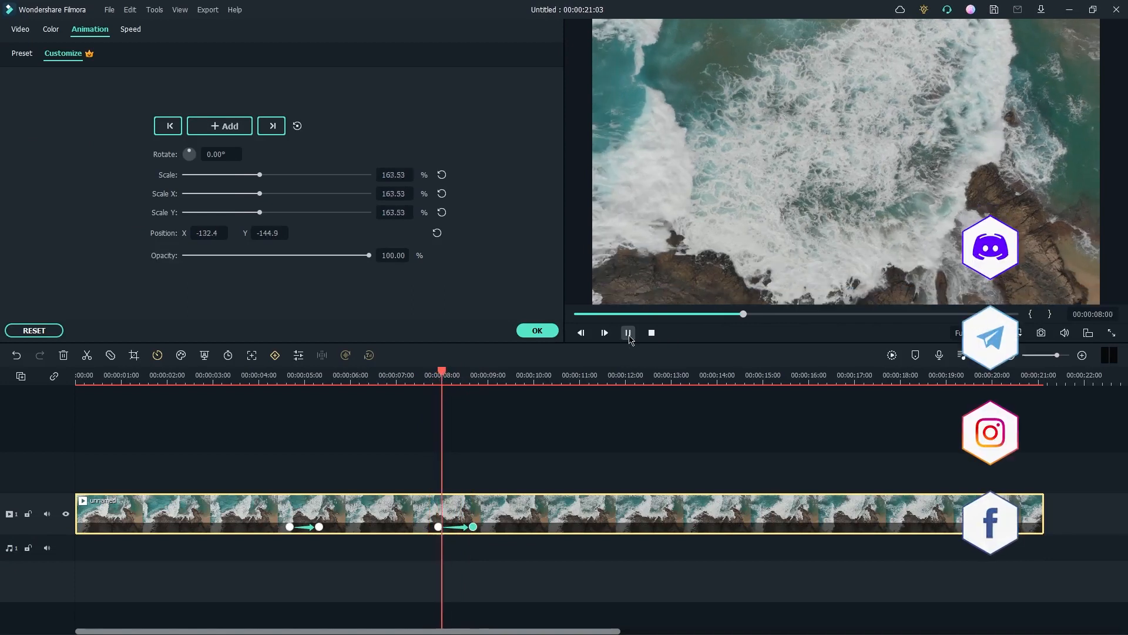
click(628, 333)
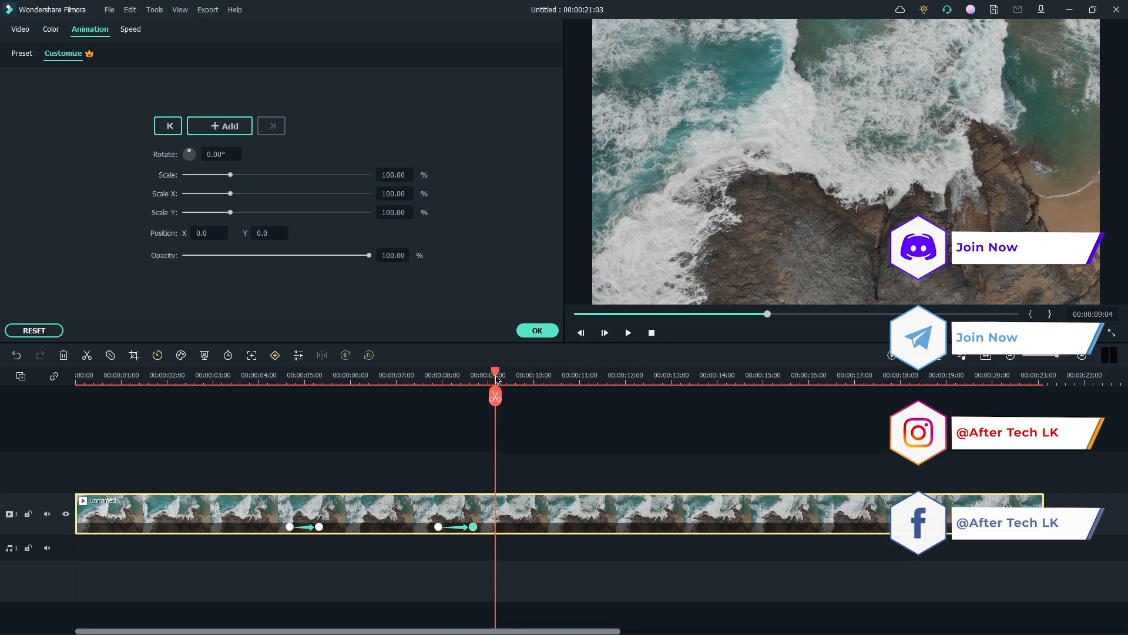
drag(495, 379, 517, 379)
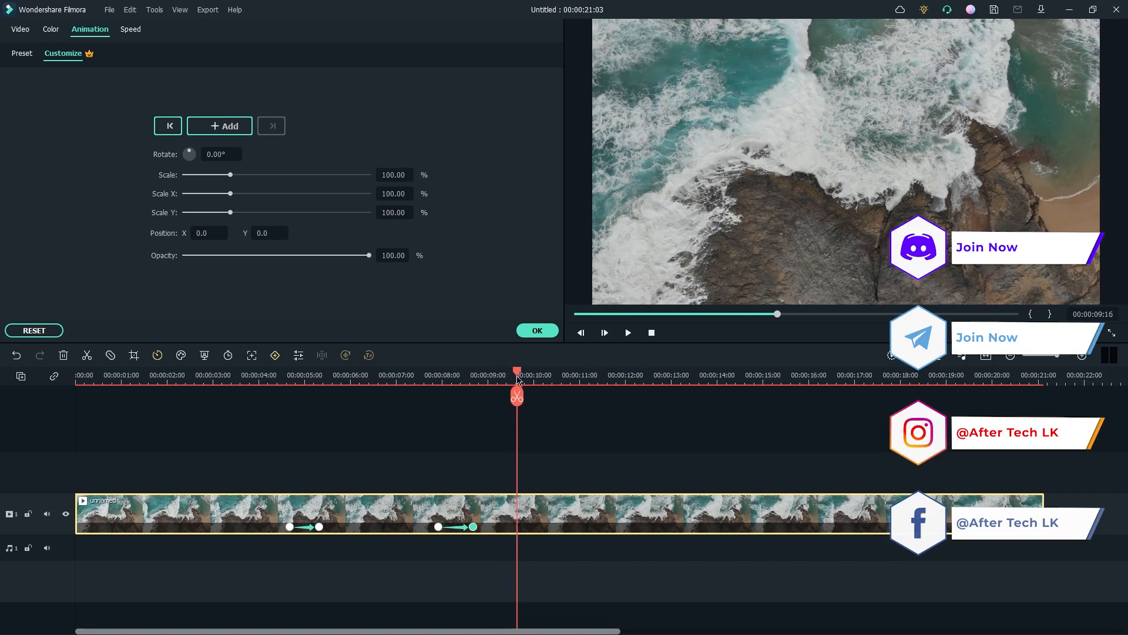
drag(517, 379, 491, 379)
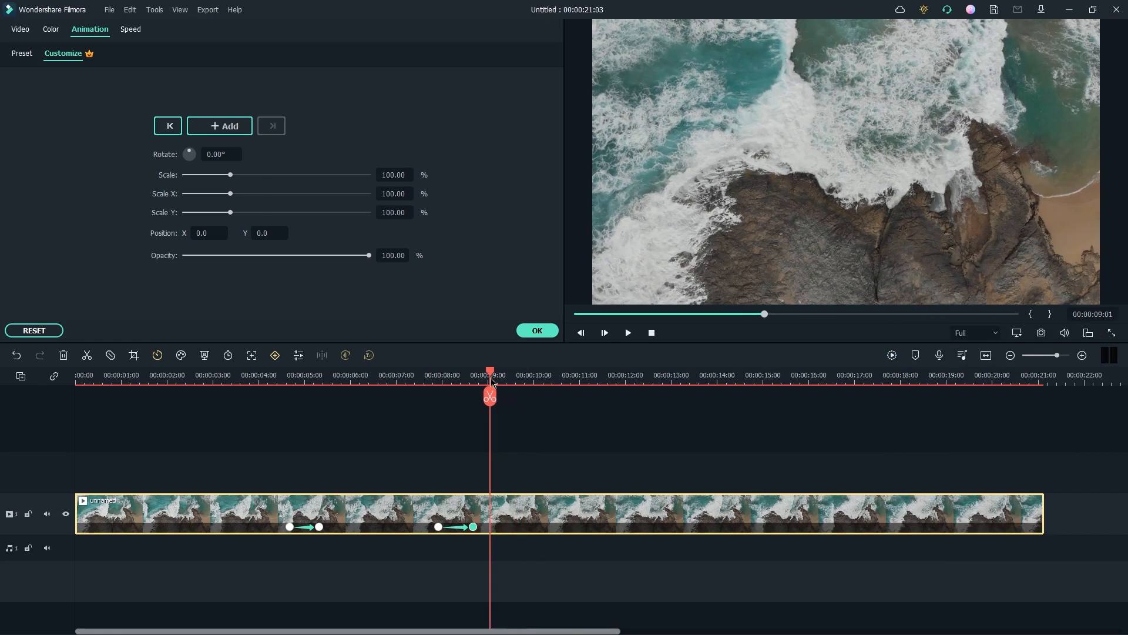